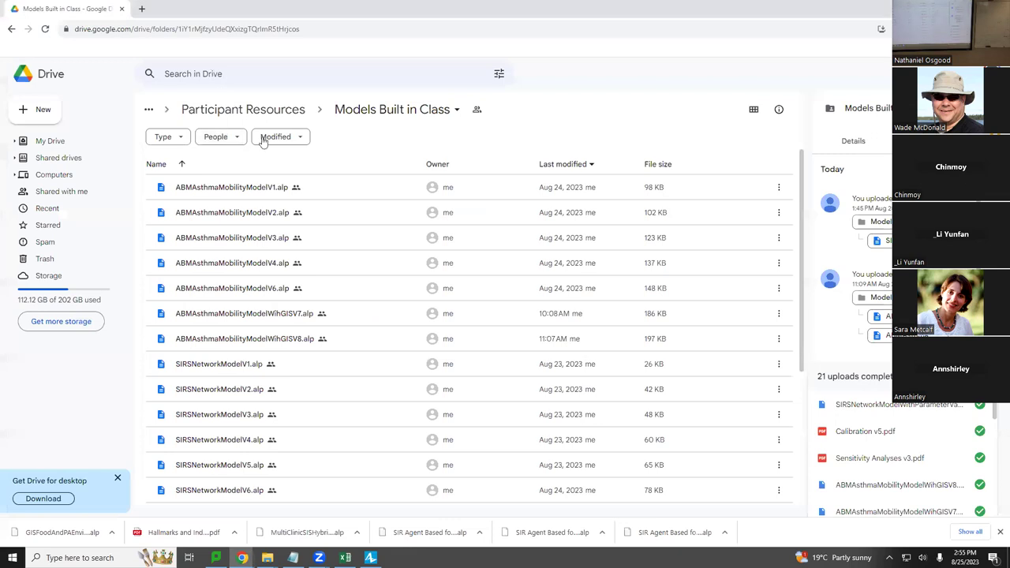
Step: Open the HybridModels folder inside Example Models of the Participant Resources folder
{"action": "left_click", "coordinate": [246, 120]}
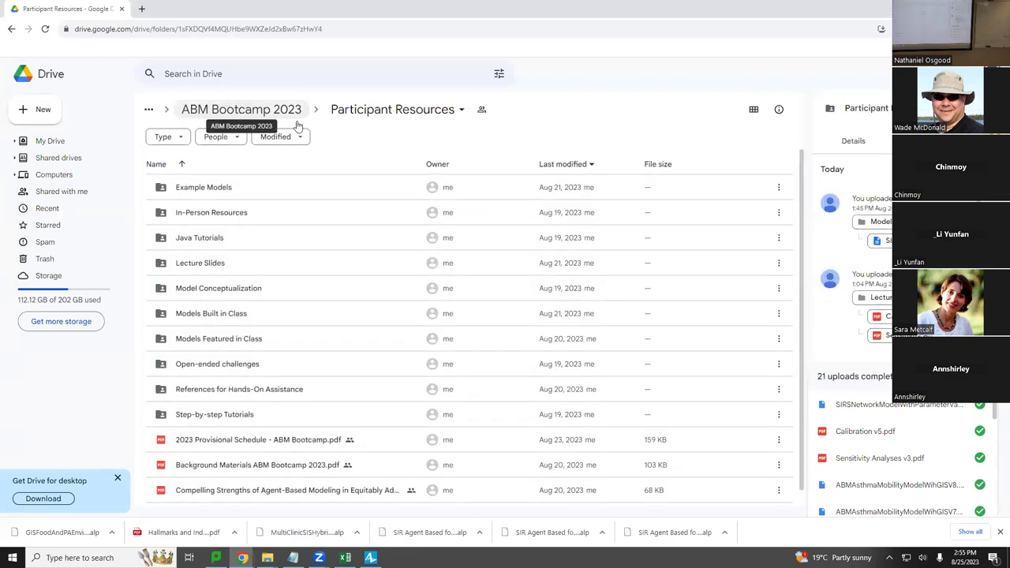
{"action": "double_click", "coordinate": [222, 190]}
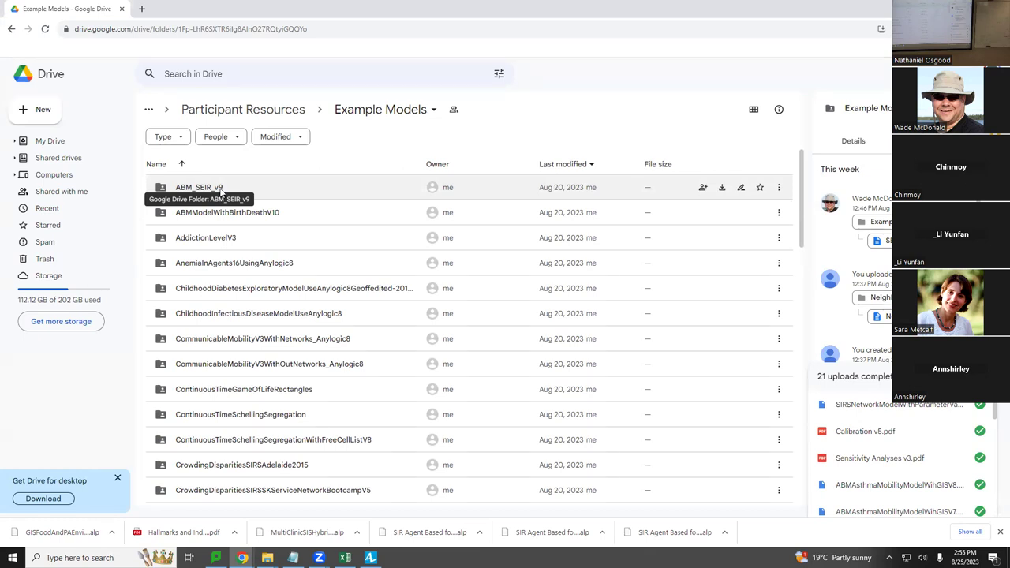
{"action": "scroll", "coordinate": [221, 191], "scroll_direction": "down", "scroll_amount": 15}
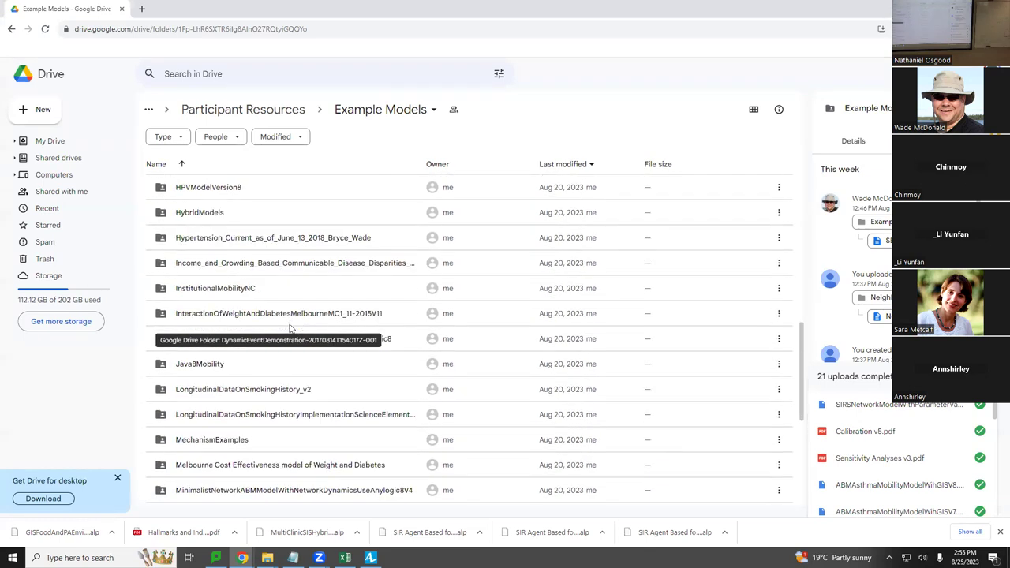
{"action": "scroll", "coordinate": [289, 328], "scroll_direction": "up", "scroll_amount": 6}
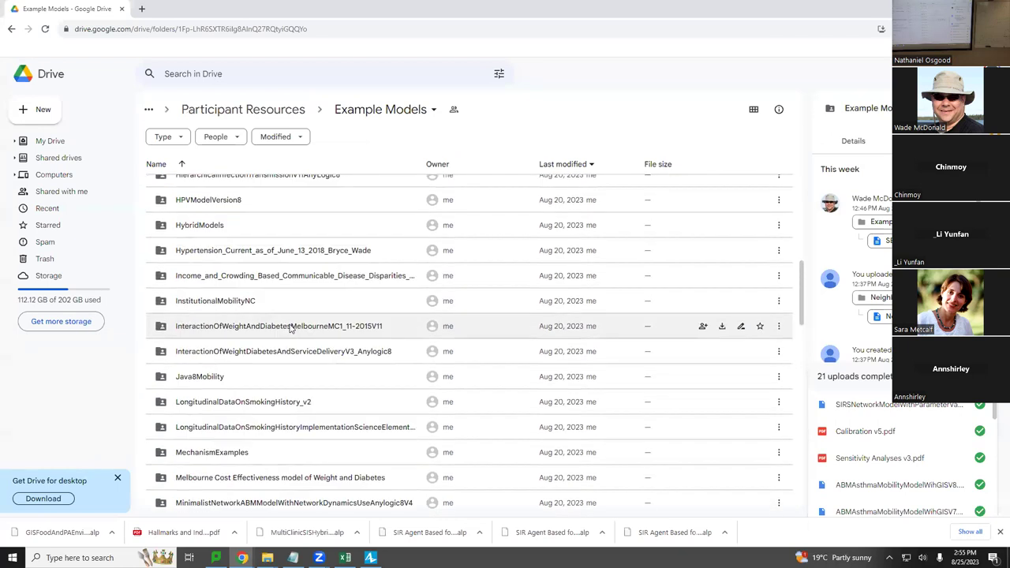
{"action": "left_click", "coordinate": [201, 372]}
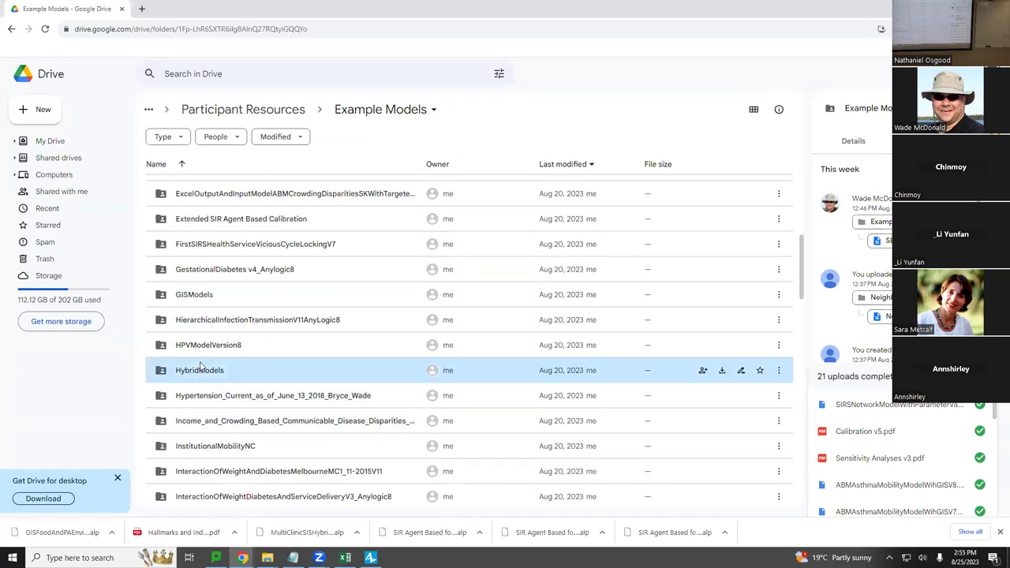
{"action": "double_click", "coordinate": [201, 377]}
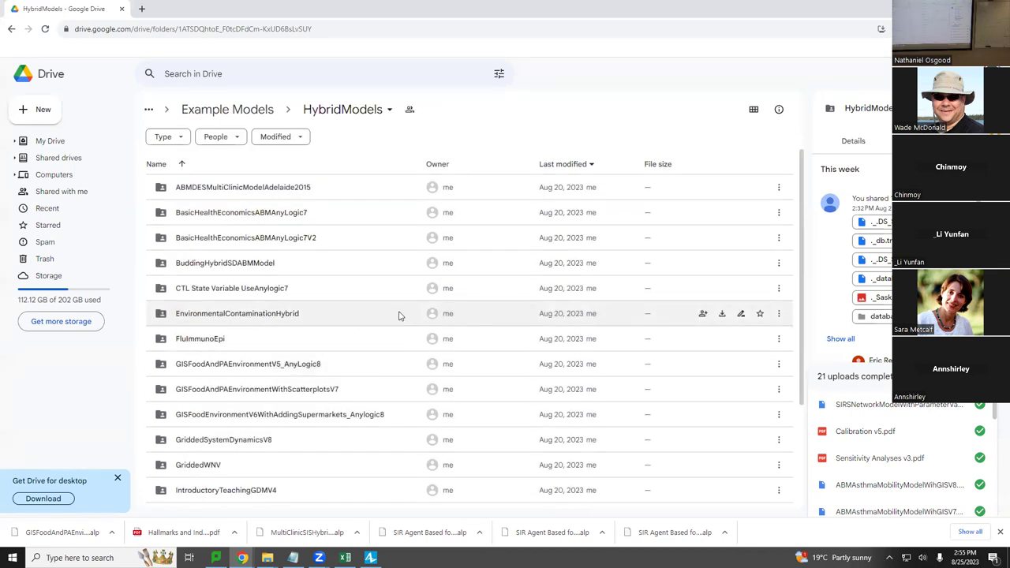
Step: Download BuddingHybridSDABMModel.alp from the BuddingHybridSDABMModel folder
{"action": "double_click", "coordinate": [248, 267]}
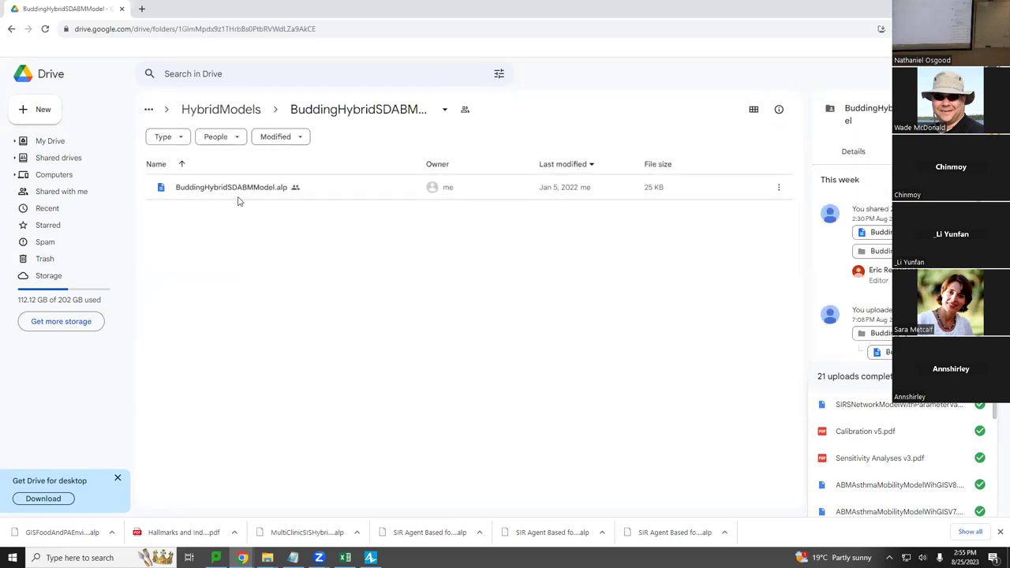
{"action": "right_click", "coordinate": [241, 189]}
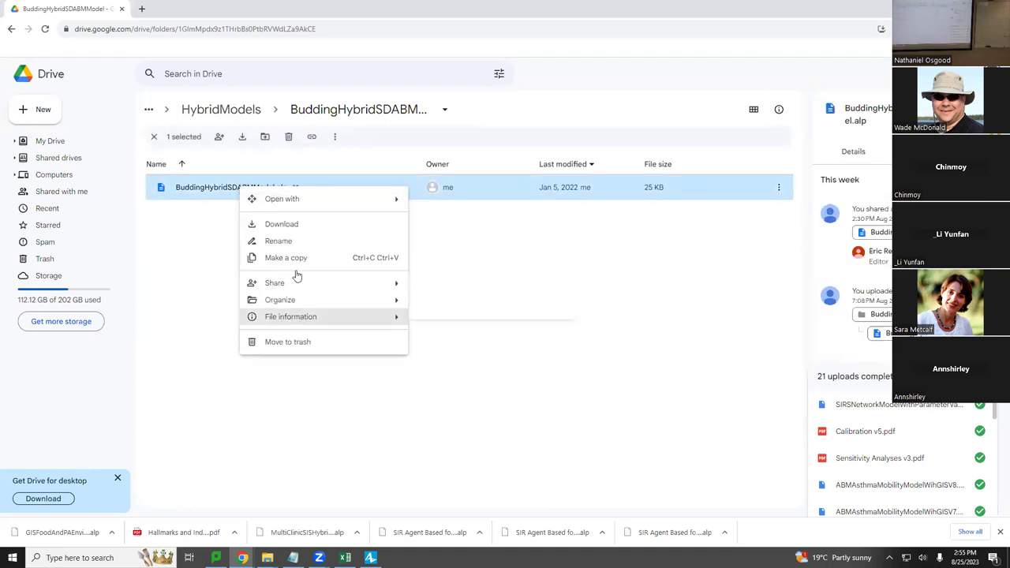
{"action": "left_click", "coordinate": [290, 225]}
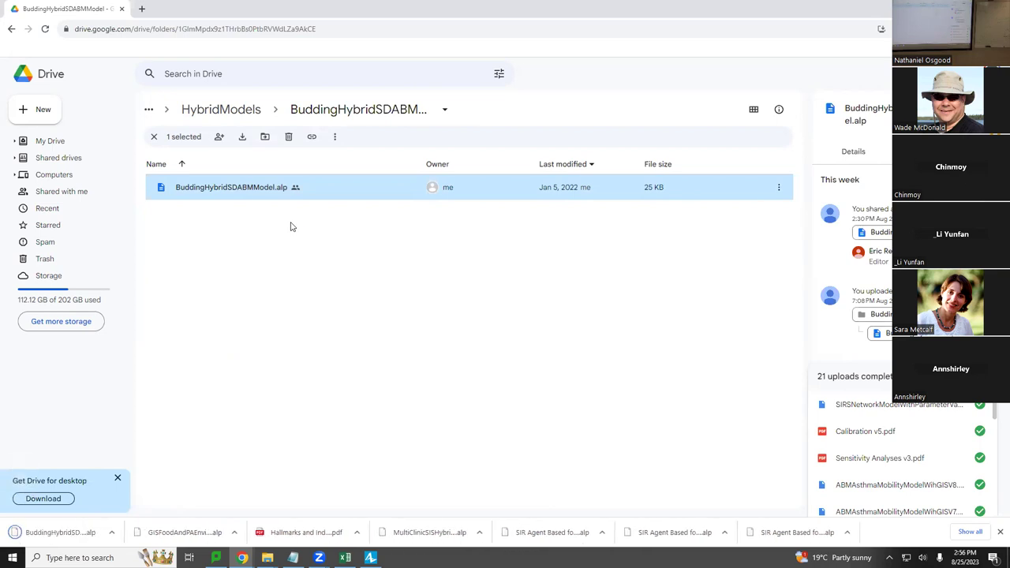
Step: Switch to AnyLogic and open the downloaded BuddingHybridSDABMModel (1) model from the Downloads folder
{"action": "key", "text": "alt+Tab"}
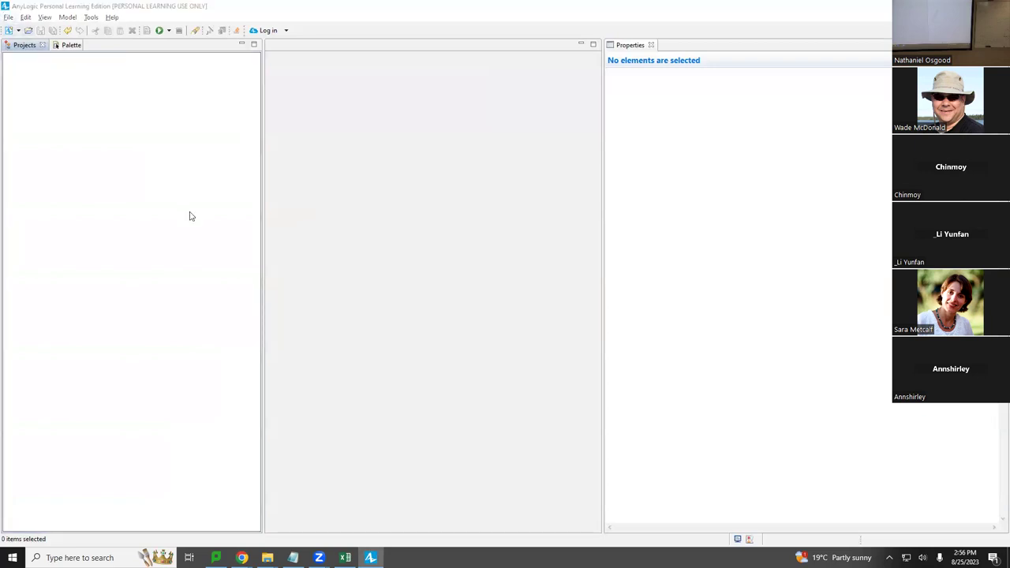
{"action": "key", "text": "alt+Tab"}
{"action": "right_click", "coordinate": [227, 189]}
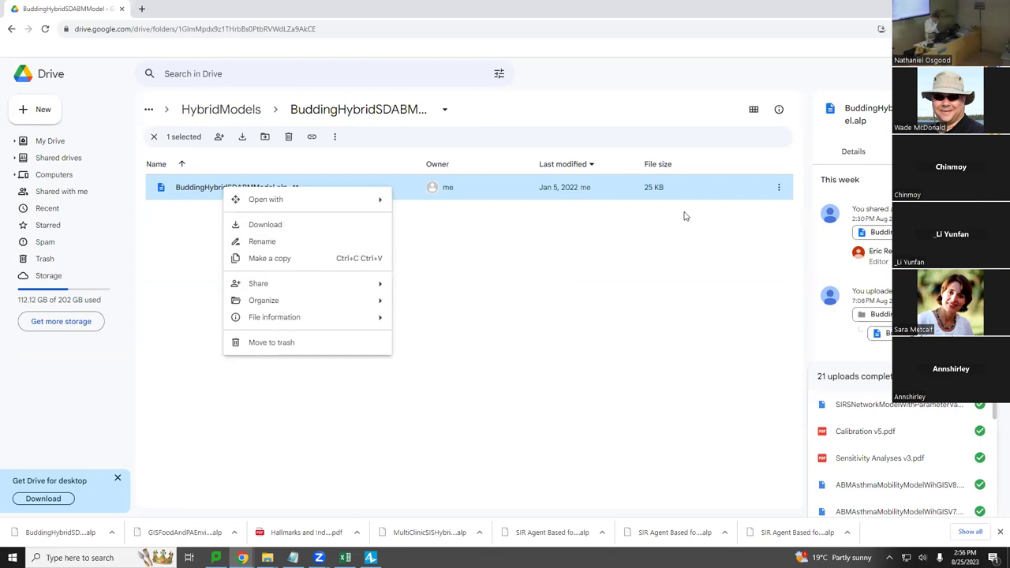
{"action": "left_click", "coordinate": [393, 200]}
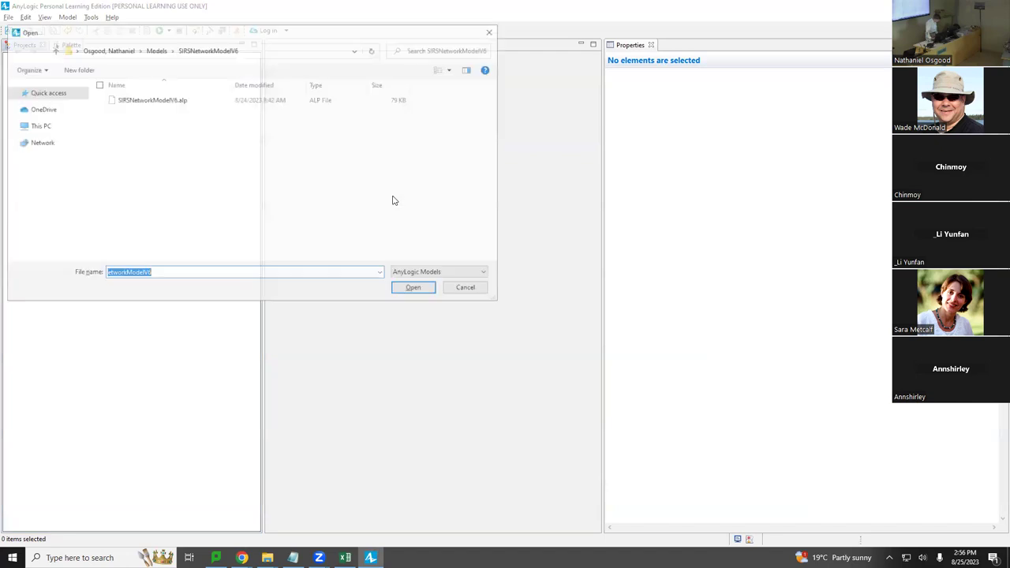
{"action": "left_click", "coordinate": [199, 100]}
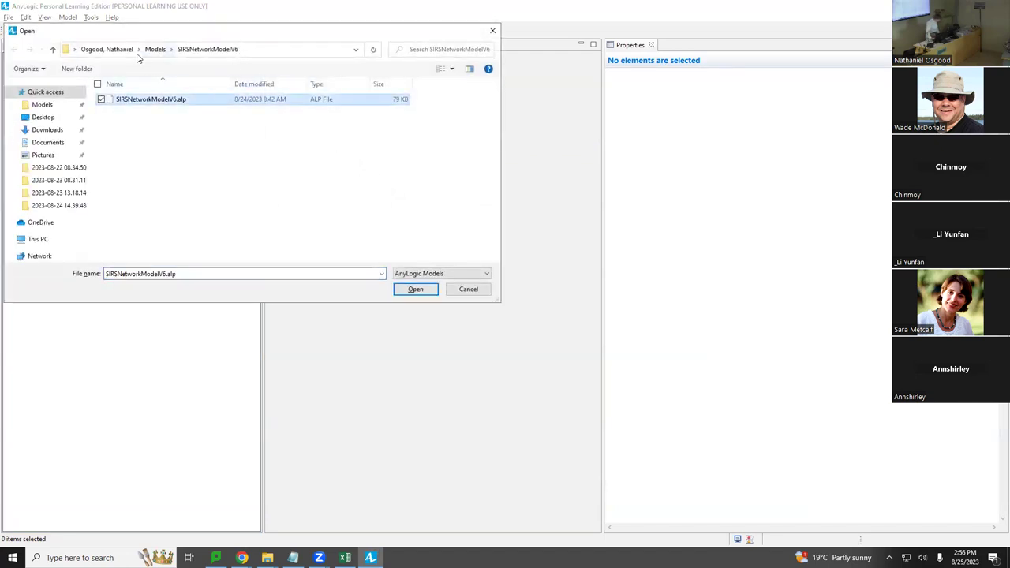
{"action": "left_click", "coordinate": [67, 131]}
{"action": "double_click", "coordinate": [126, 114]}
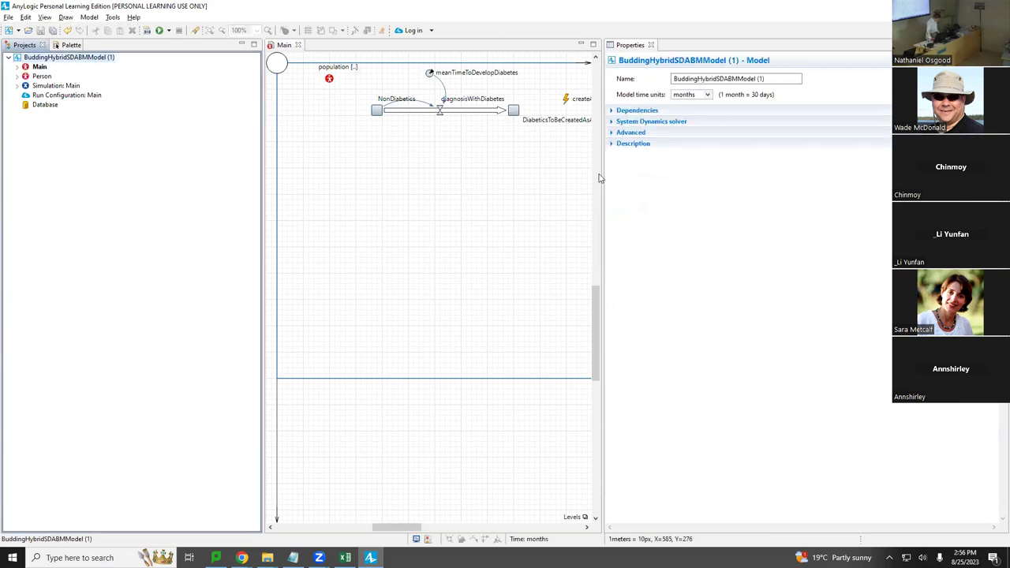
Step: Widen the Main diagram area and examine the properties of the DiabeticsToBeCreatedAsAgents and NonDiabetics stocks
{"action": "left_click_drag", "start_coordinate": [604, 170], "coordinate": [665, 133]}
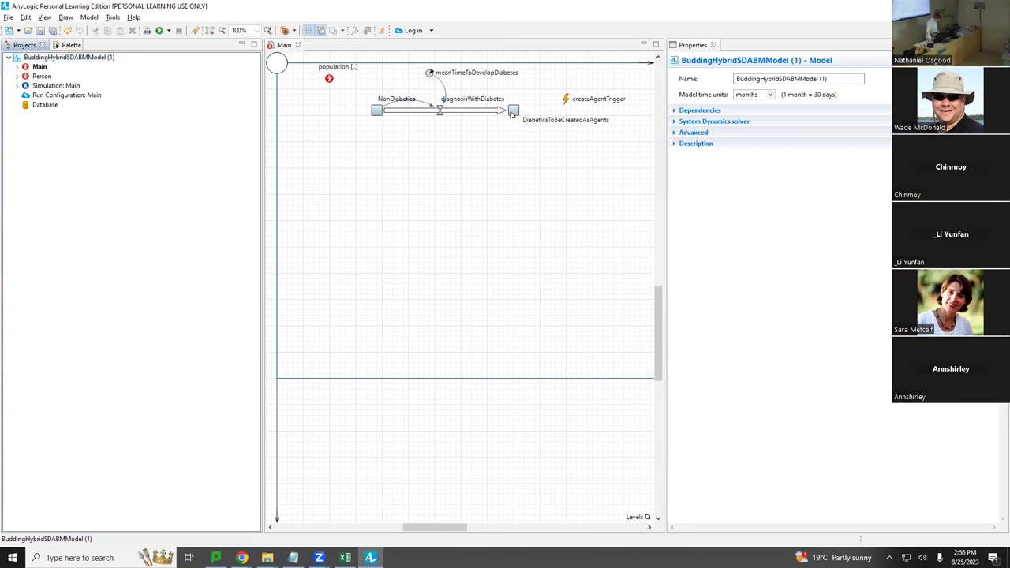
{"action": "left_click", "coordinate": [513, 112]}
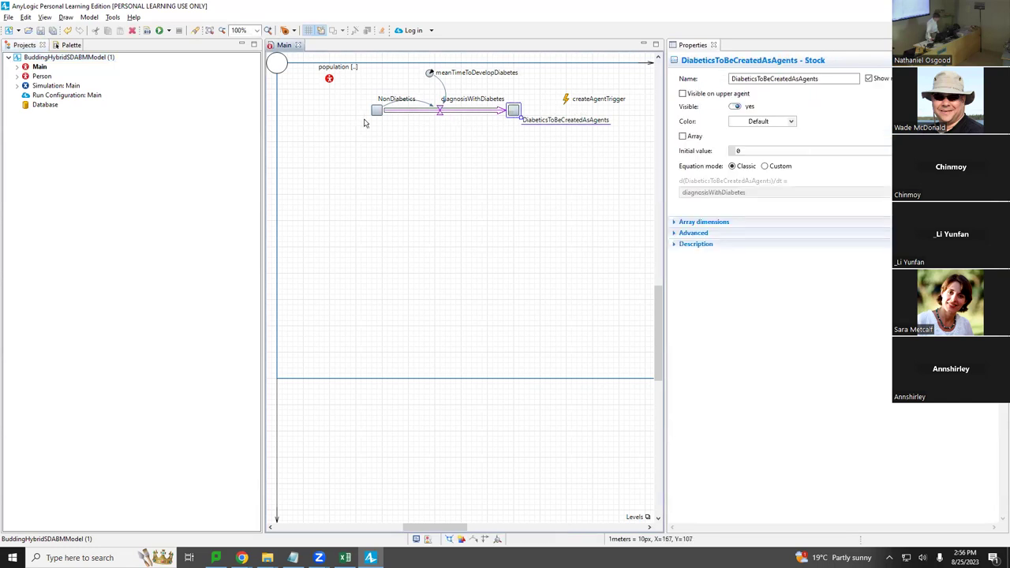
{"action": "left_click", "coordinate": [377, 110]}
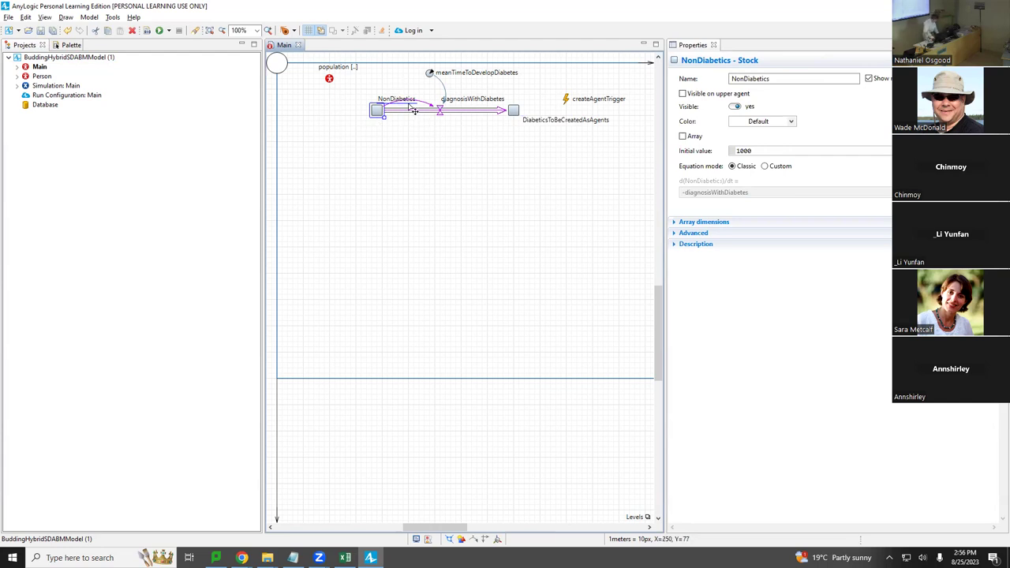
Step: Switch to the hybrid modeling slideshow, view the Tripartite Model Architecture slide, and return to AnyLogic
{"action": "key", "text": "alt+Tab"}
{"action": "key", "text": "alt+Tab"}
{"action": "key", "text": "alt+Tab"}
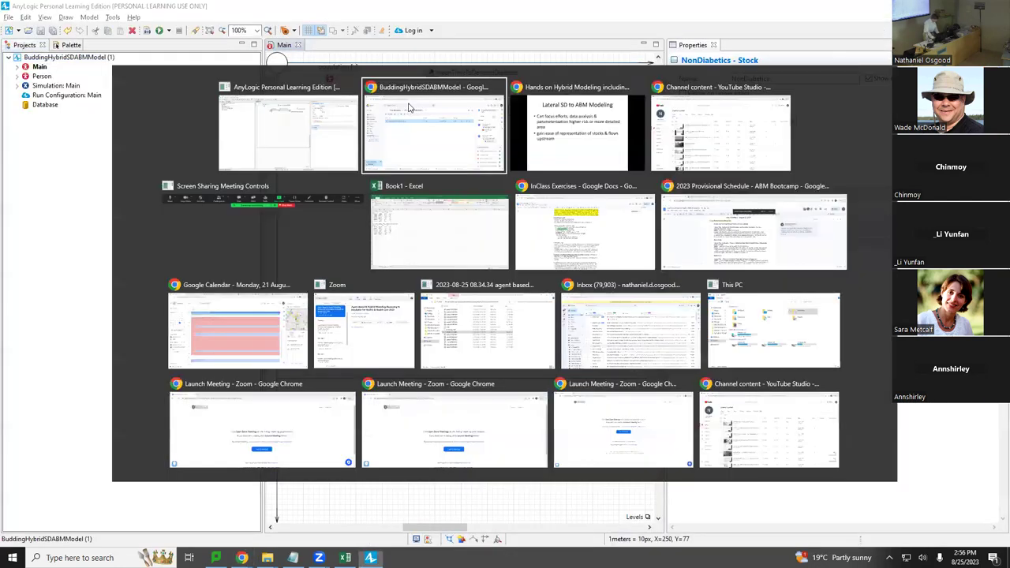
{"action": "key", "text": "alt+Tab"}
{"action": "key", "text": "Right"}
{"action": "key", "text": "Right"}
{"action": "key", "text": "Left"}
{"action": "key", "text": "Right"}
{"action": "key", "text": "Right"}
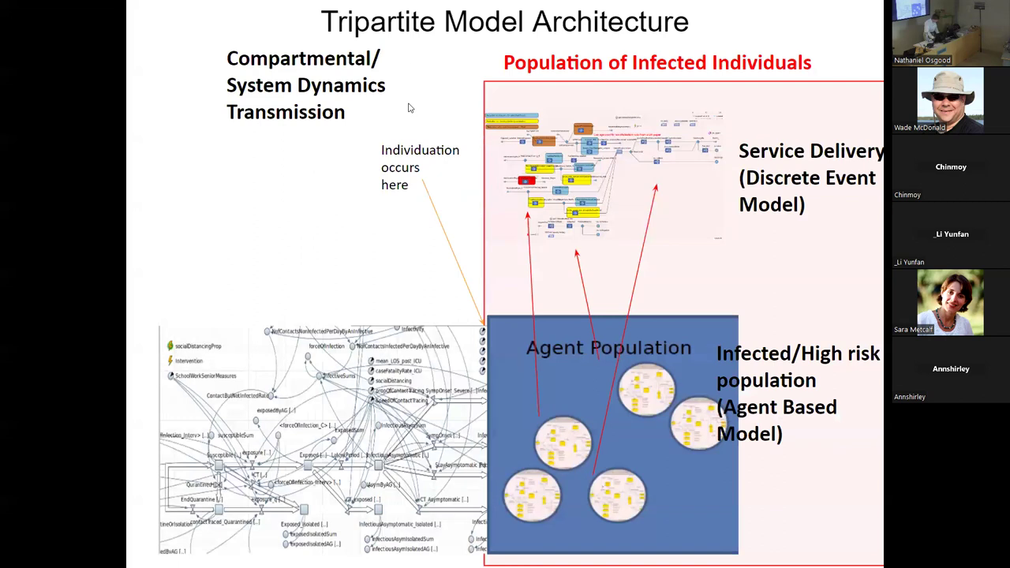
{"action": "right_click", "coordinate": [375, 505]}
{"action": "left_click", "coordinate": [299, 477]}
{"action": "key", "text": "alt+Tab"}
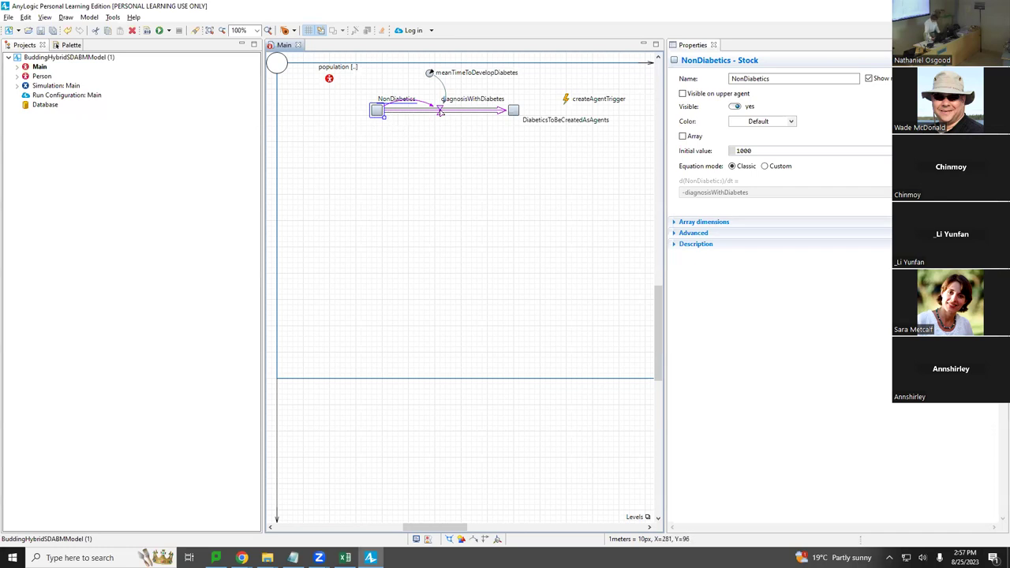
Step: Examine the DiabeticsToBeCreatedAsAgents stock and the createAgentTrigger event's condition and action code, highlighting the add_population() call
{"action": "left_click", "coordinate": [513, 110]}
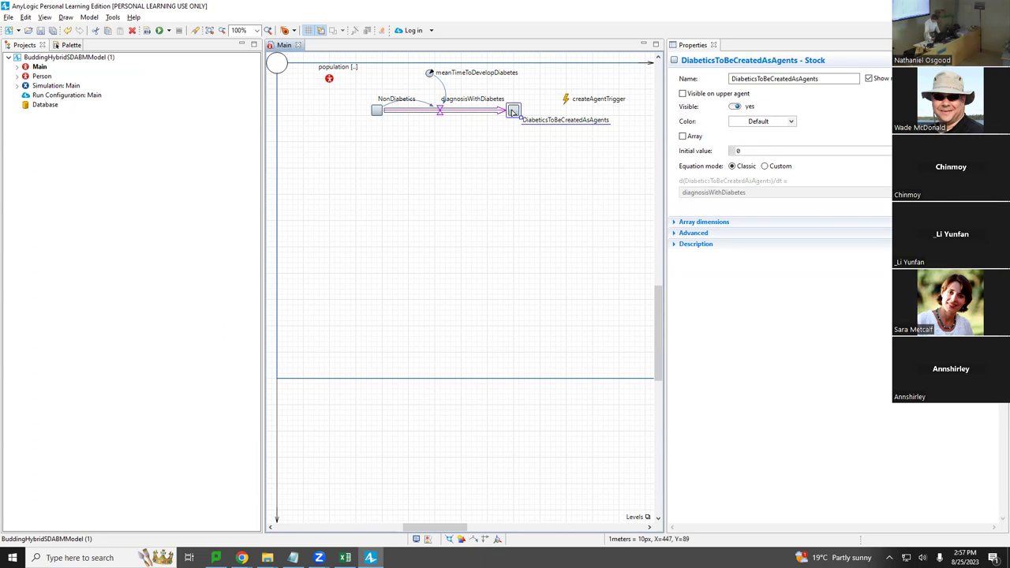
{"action": "left_click", "coordinate": [566, 97]}
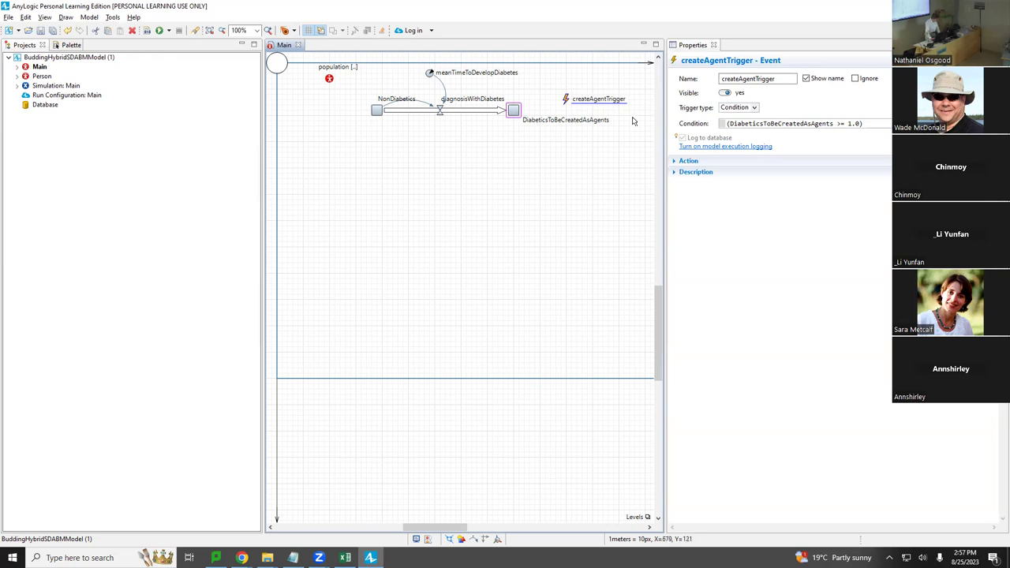
{"action": "left_click", "coordinate": [515, 112]}
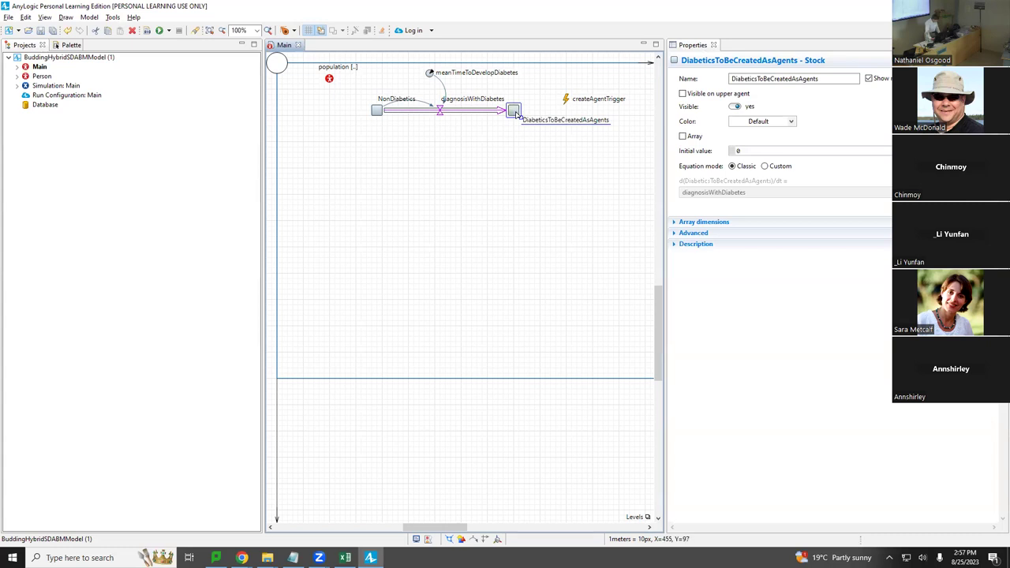
{"action": "left_click", "coordinate": [565, 101]}
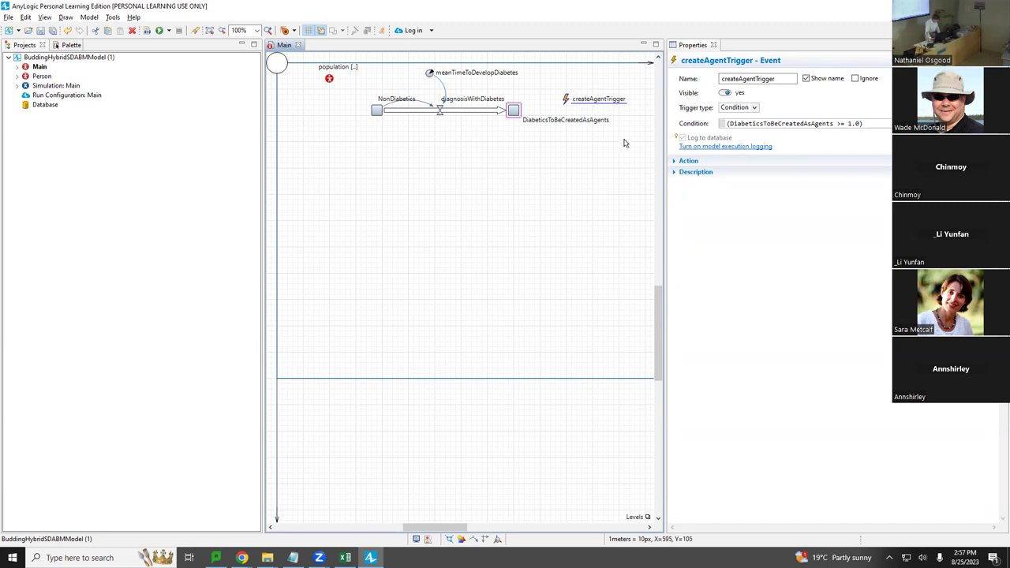
{"action": "left_click", "coordinate": [687, 161]}
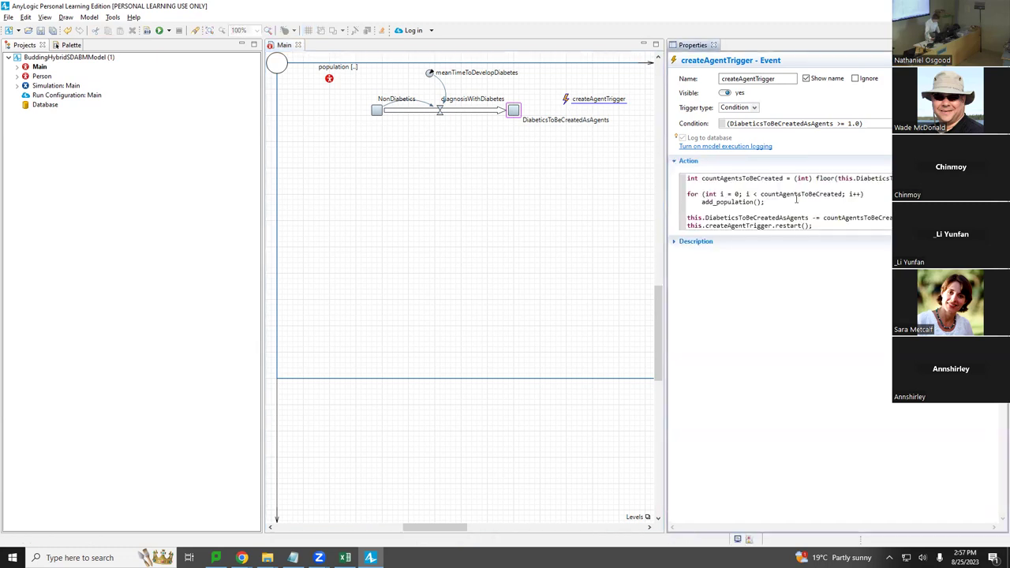
{"action": "left_click_drag", "start_coordinate": [699, 202], "coordinate": [770, 201]}
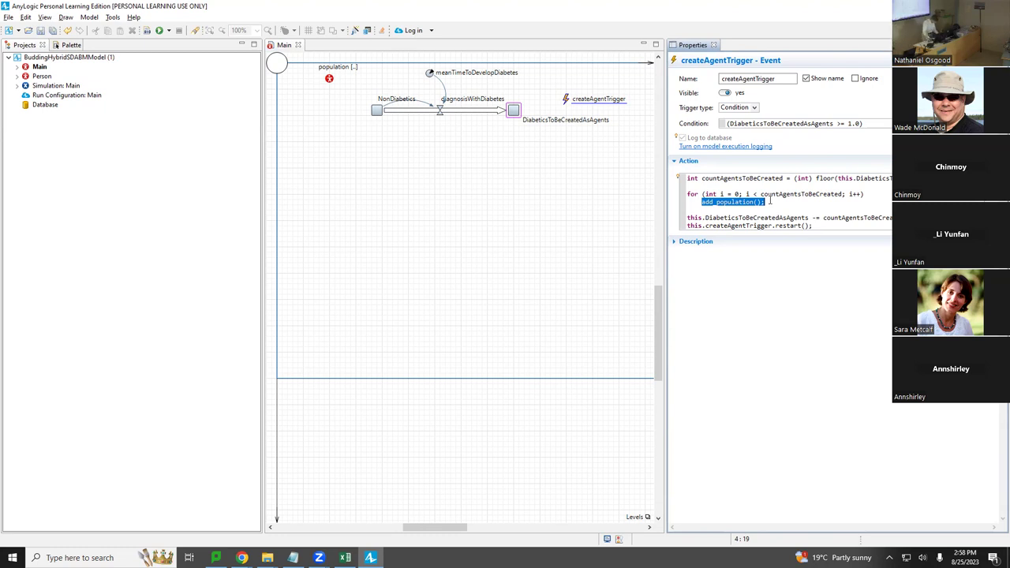
Step: Switch between AnyLogic and the slideshow, ending on the Lateral SD to ABM Modeling slide
{"action": "key", "text": "alt+Tab"}
{"action": "key", "text": "alt+Tab"}
{"action": "key", "text": "Tab"}
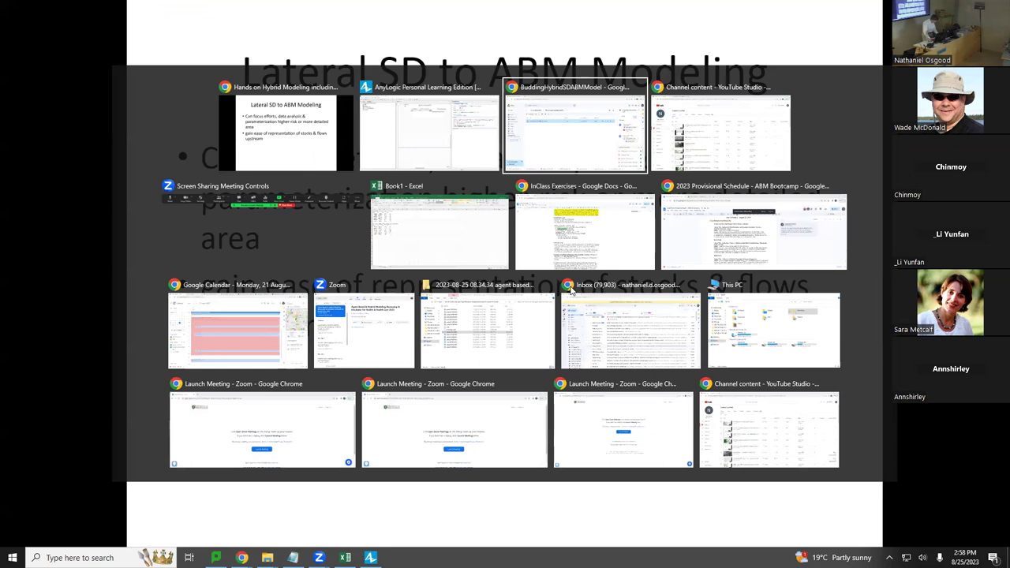
{"action": "key", "text": "alt+shift+Tab"}
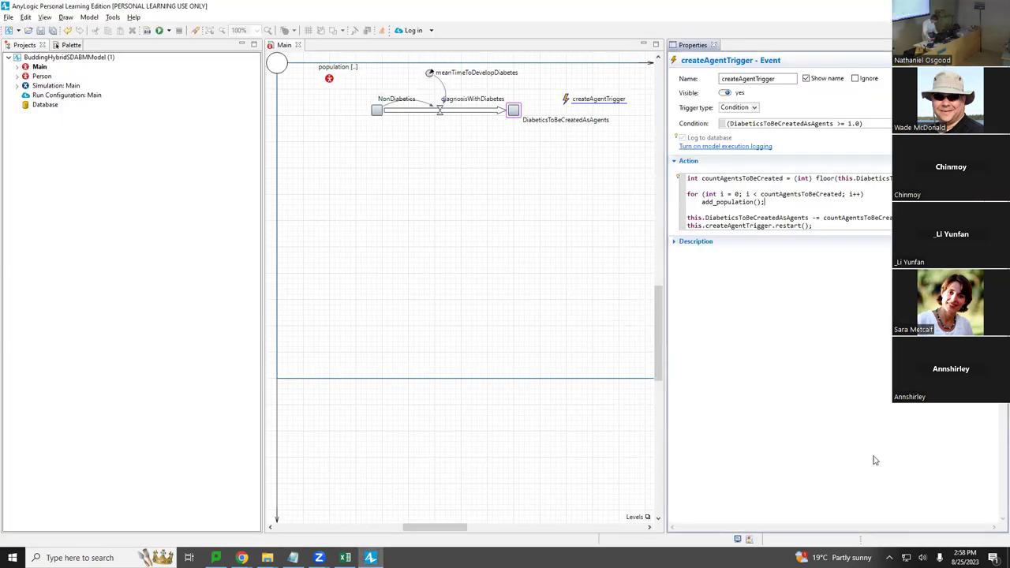
{"action": "key", "text": "alt+Tab"}
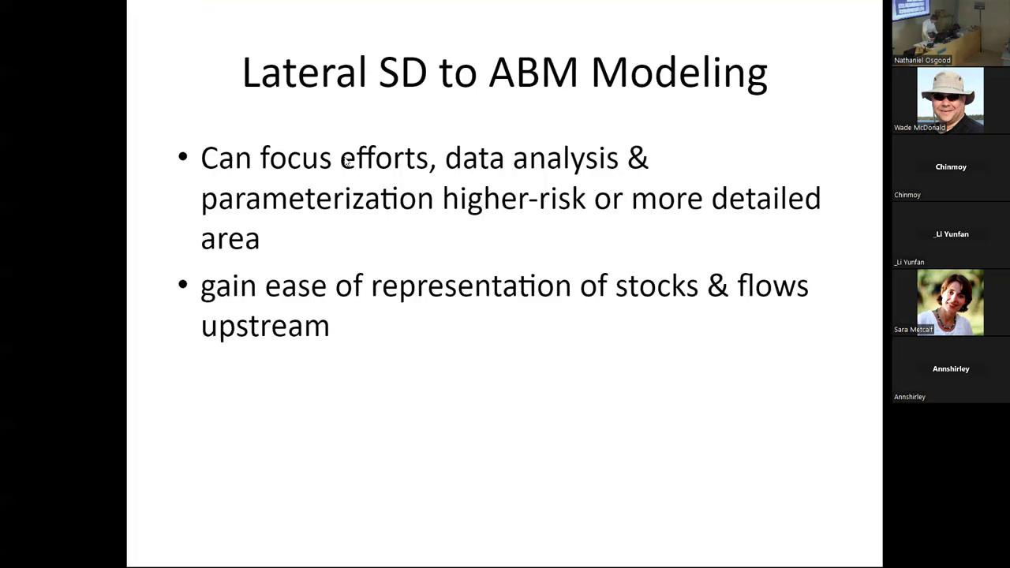
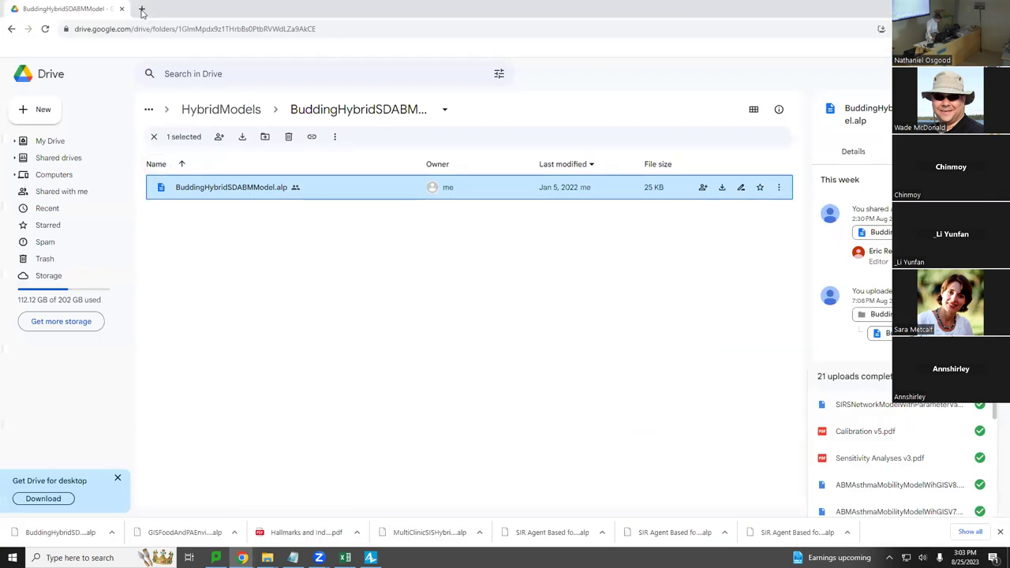
Step: Go back to the HybridModels folder in Drive and download CTL State Variable UseAnylogic7.alp from the CTL State Variable UseAnylogic7 folder
{"action": "key", "text": "alt+Left"}
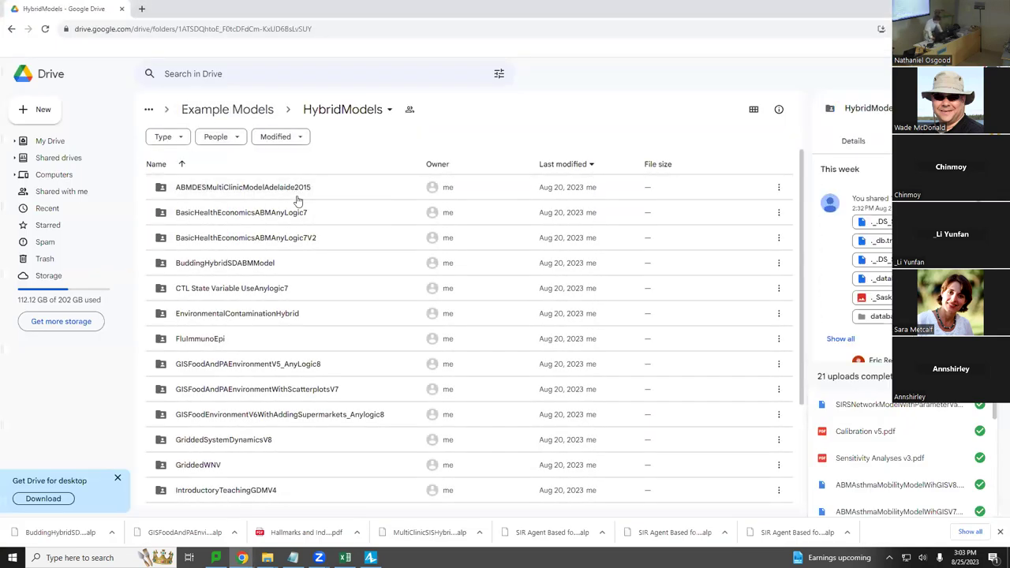
{"action": "scroll", "coordinate": [310, 336], "scroll_direction": "down", "scroll_amount": 3}
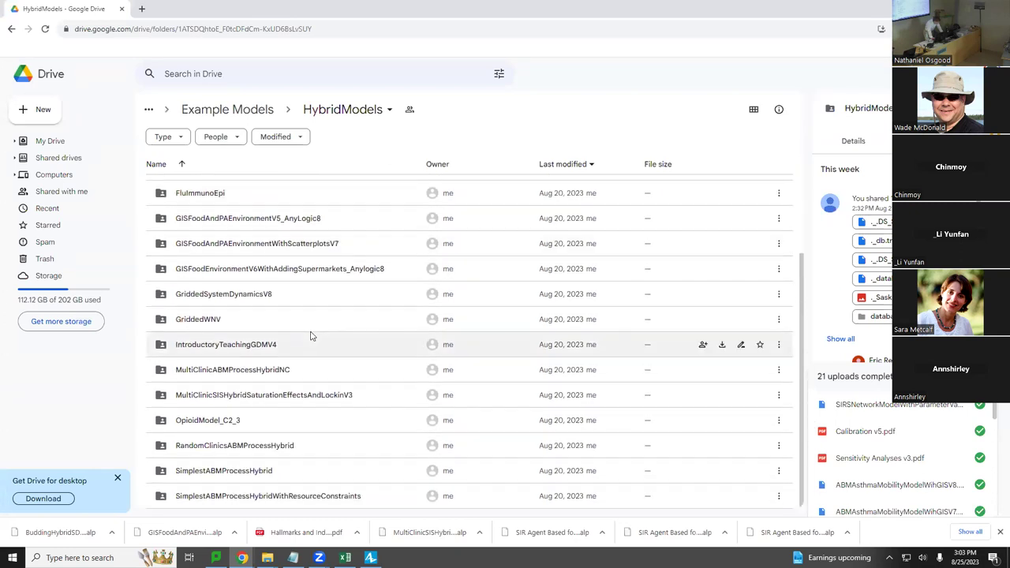
{"action": "scroll", "coordinate": [310, 336], "scroll_direction": "up", "scroll_amount": 3}
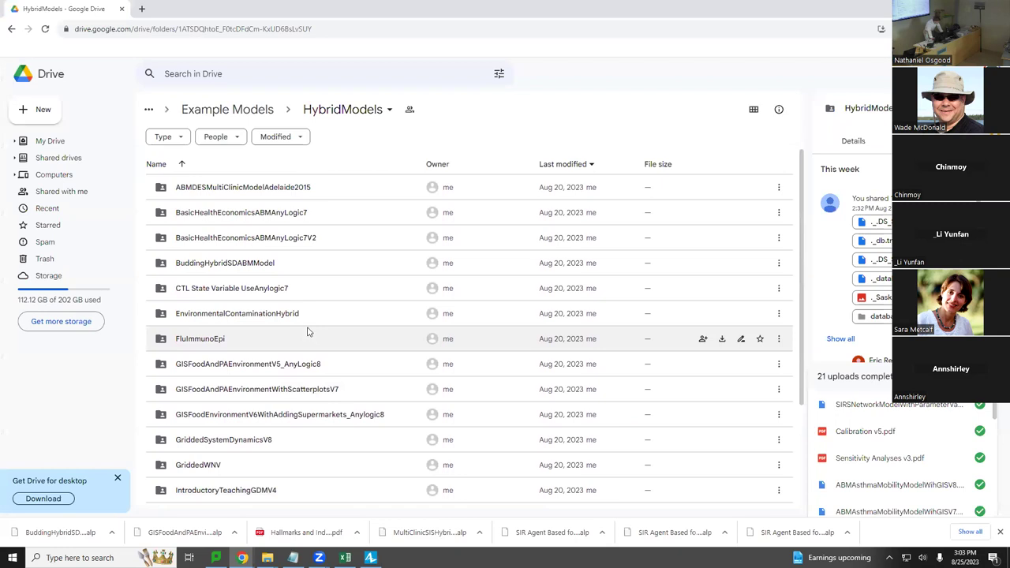
{"action": "double_click", "coordinate": [286, 289]}
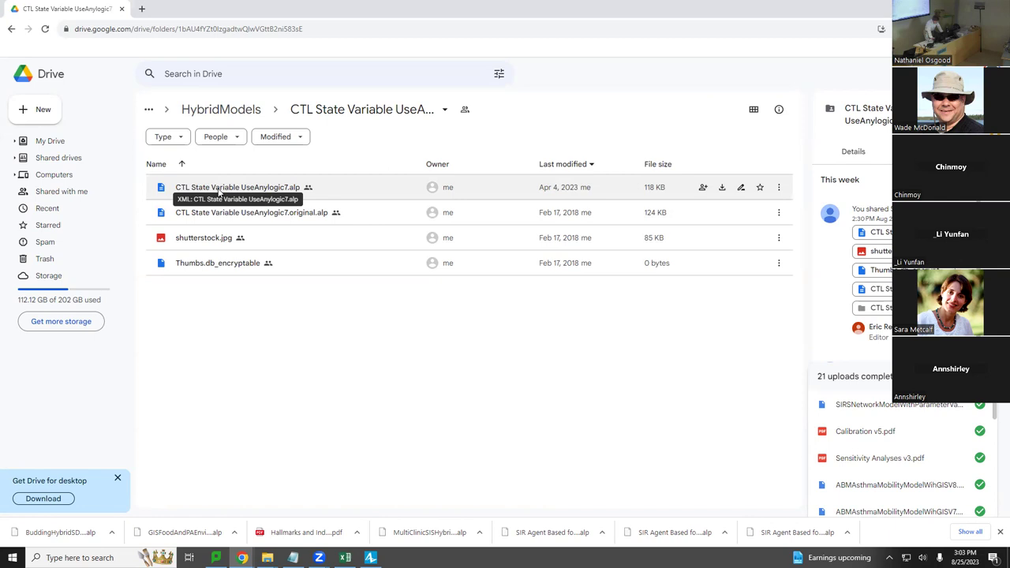
{"action": "right_click", "coordinate": [219, 190]}
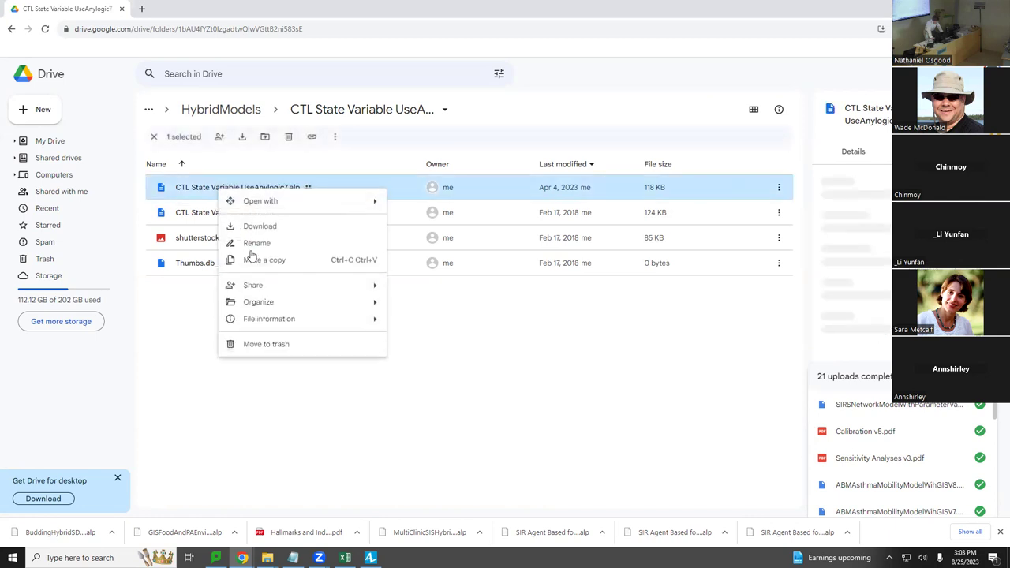
{"action": "left_click", "coordinate": [280, 231]}
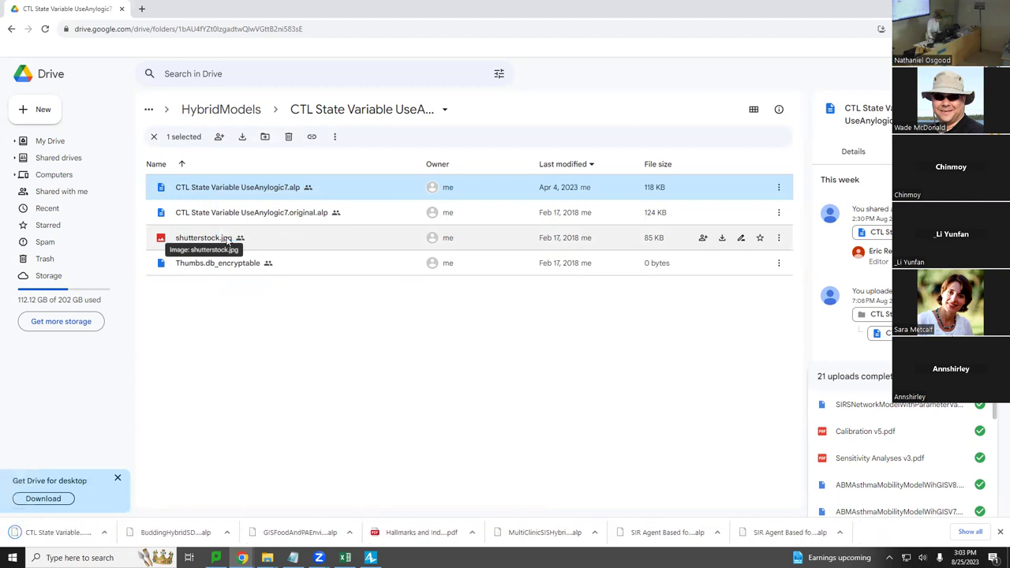
Step: Switch to AnyLogic and open the downloaded model CTL State Variable UseAnylogic7 (1).alp
{"action": "key", "text": "alt+Tab"}
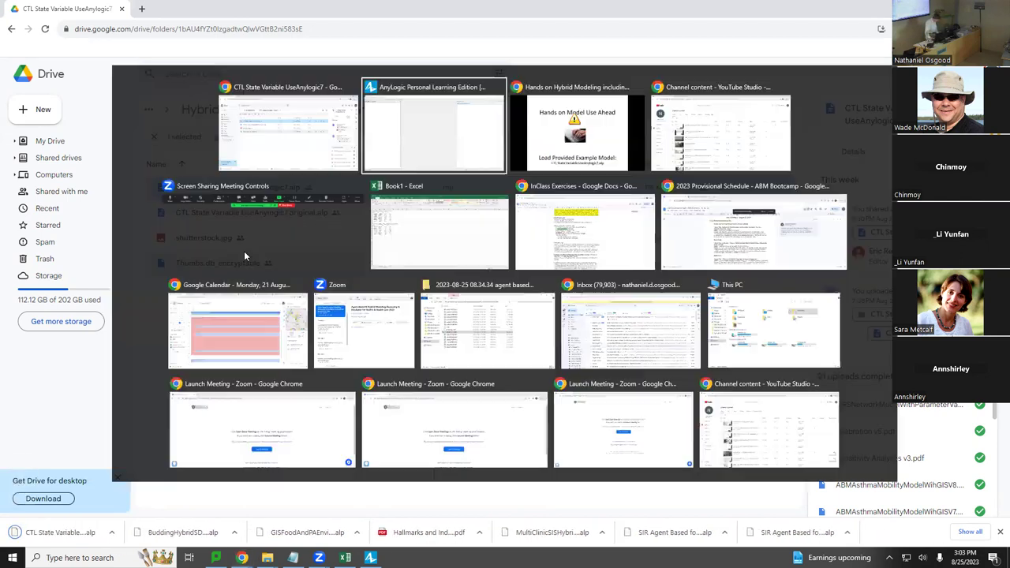
{"action": "key", "text": "ctrl+o"}
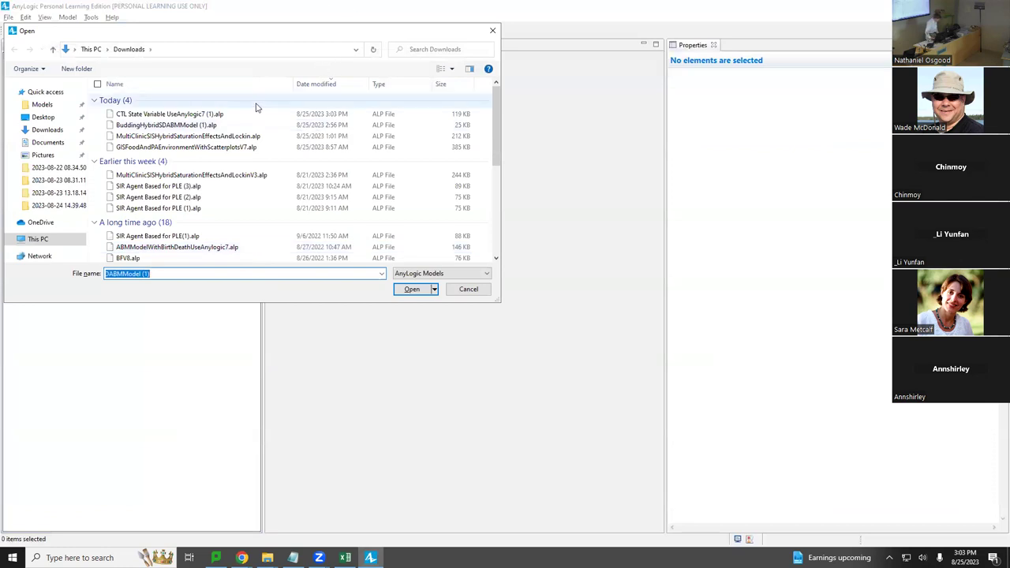
{"action": "double_click", "coordinate": [200, 115]}
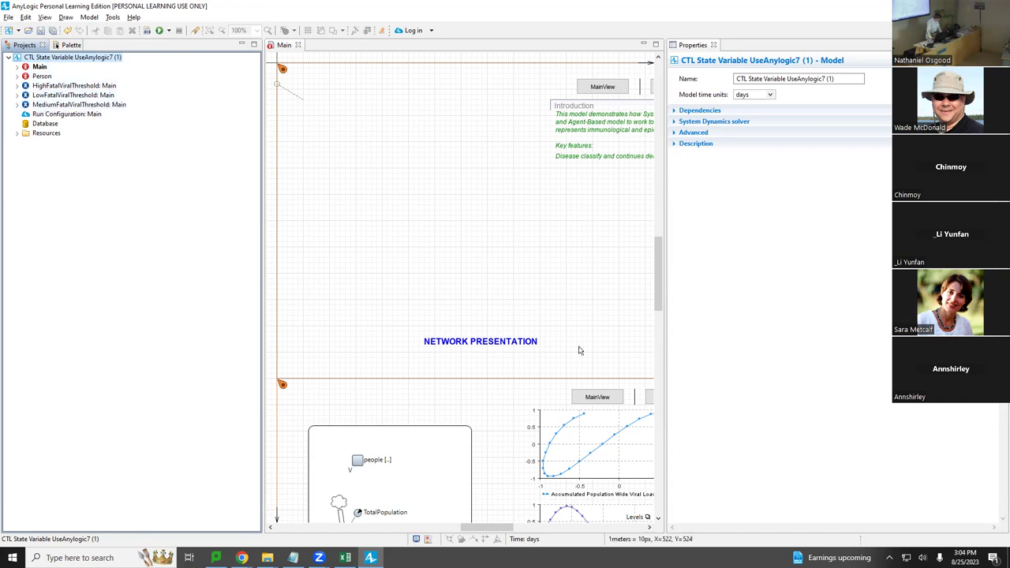
Step: Look over the Main diagram, then locate the people population among Main's agents and examine its properties
{"action": "left_click", "coordinate": [36, 67]}
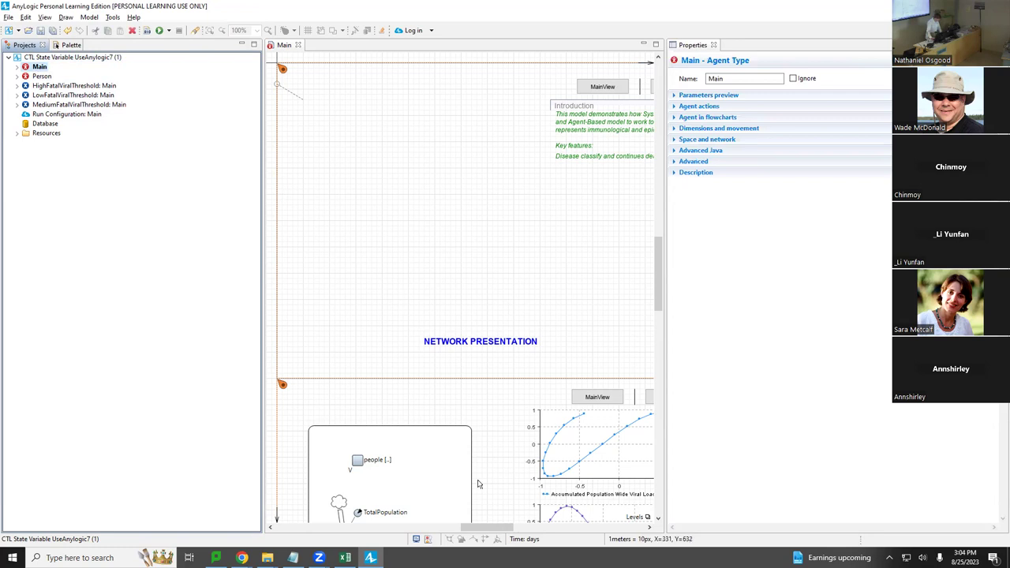
{"action": "left_click_drag", "start_coordinate": [495, 527], "coordinate": [433, 527]}
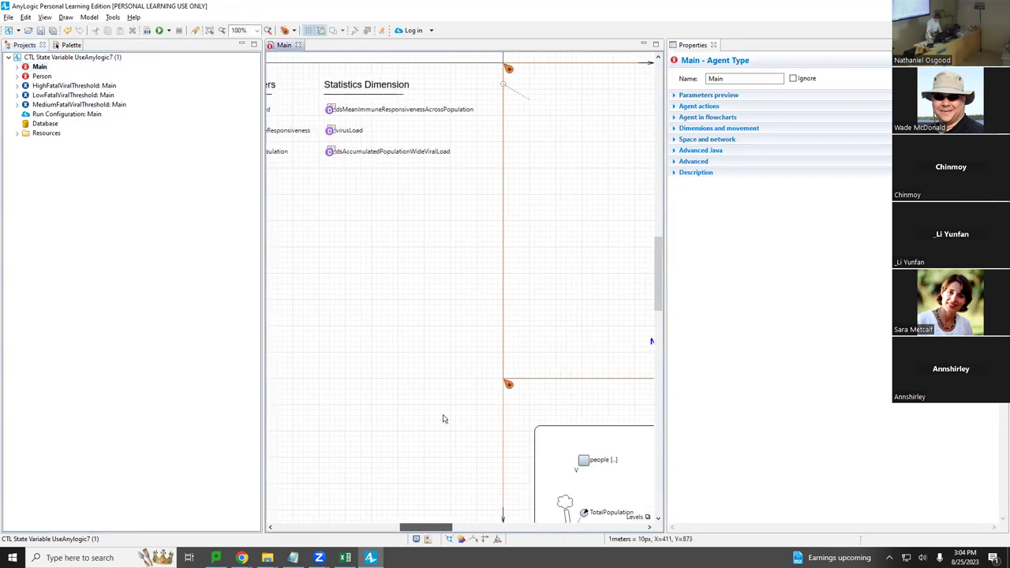
{"action": "scroll", "coordinate": [476, 235], "scroll_direction": "up", "scroll_amount": 3}
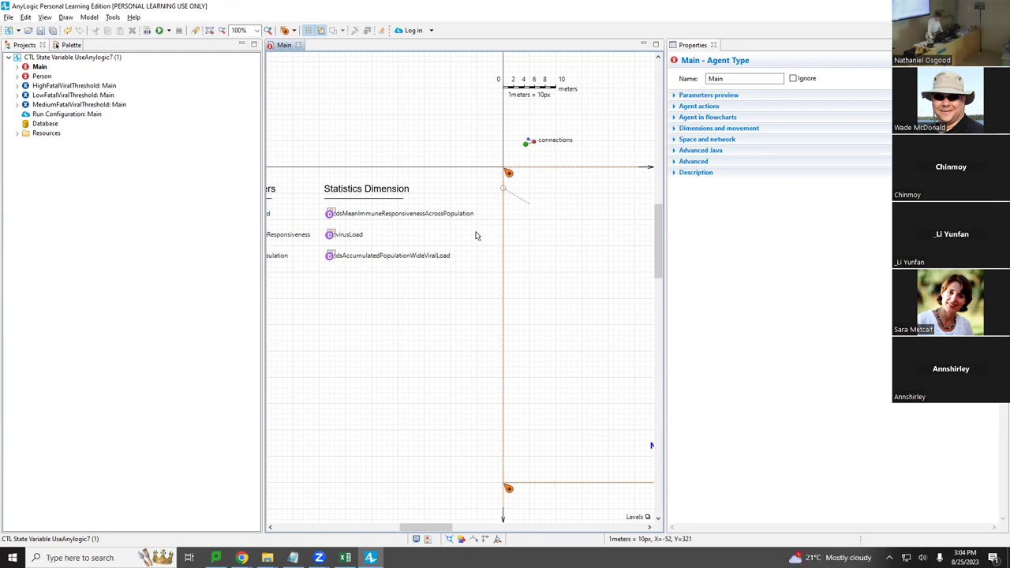
{"action": "left_click", "coordinate": [33, 70]}
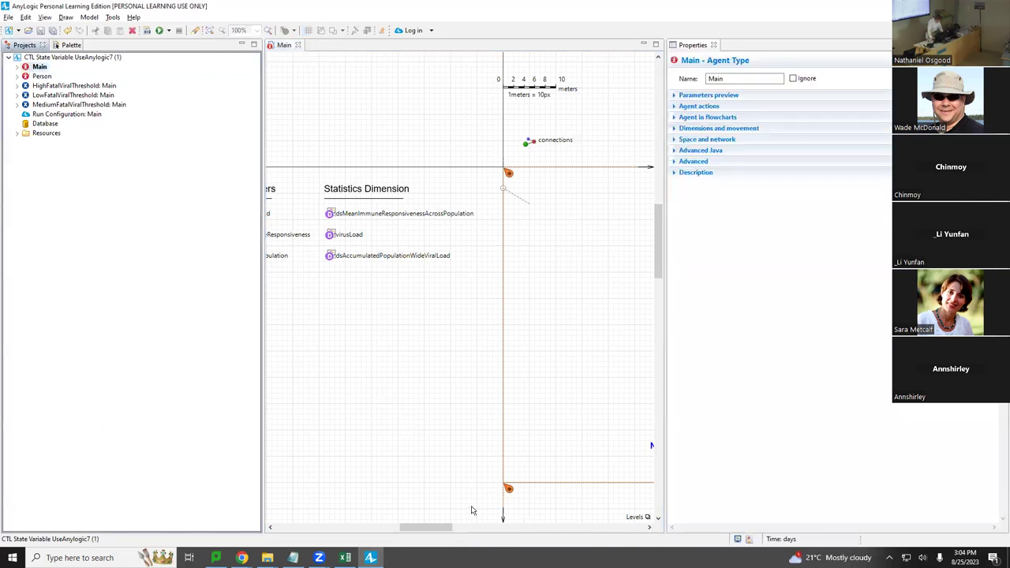
{"action": "left_click_drag", "start_coordinate": [443, 530], "coordinate": [462, 517]}
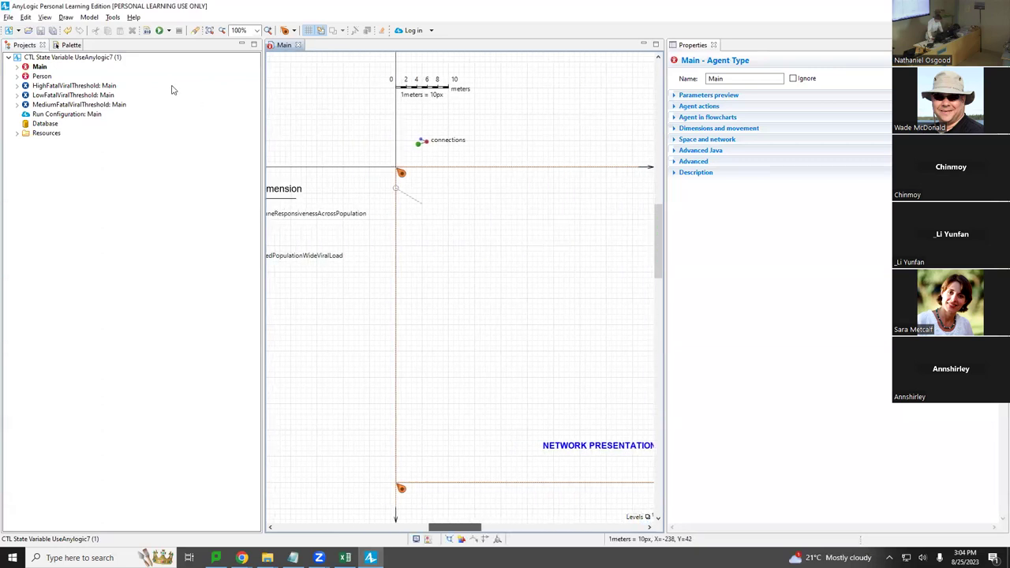
{"action": "left_click", "coordinate": [18, 68]}
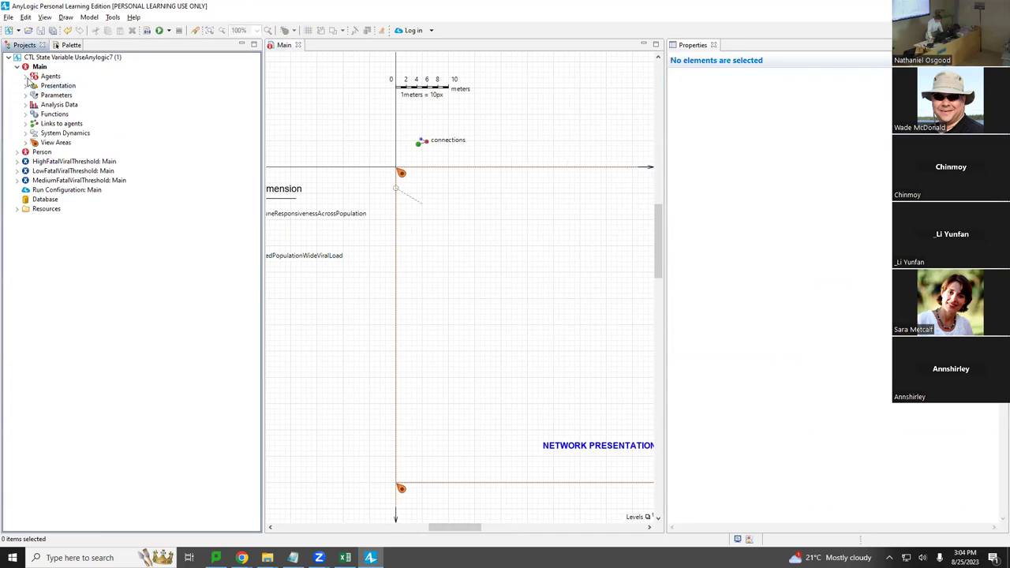
{"action": "left_click", "coordinate": [25, 76]}
{"action": "left_click", "coordinate": [55, 89]}
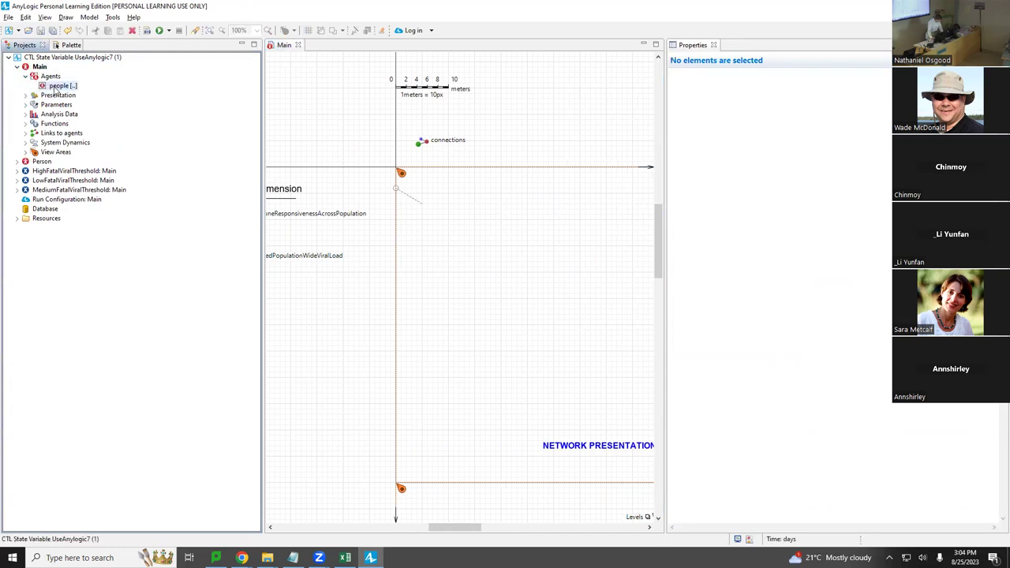
{"action": "double_click", "coordinate": [56, 87]}
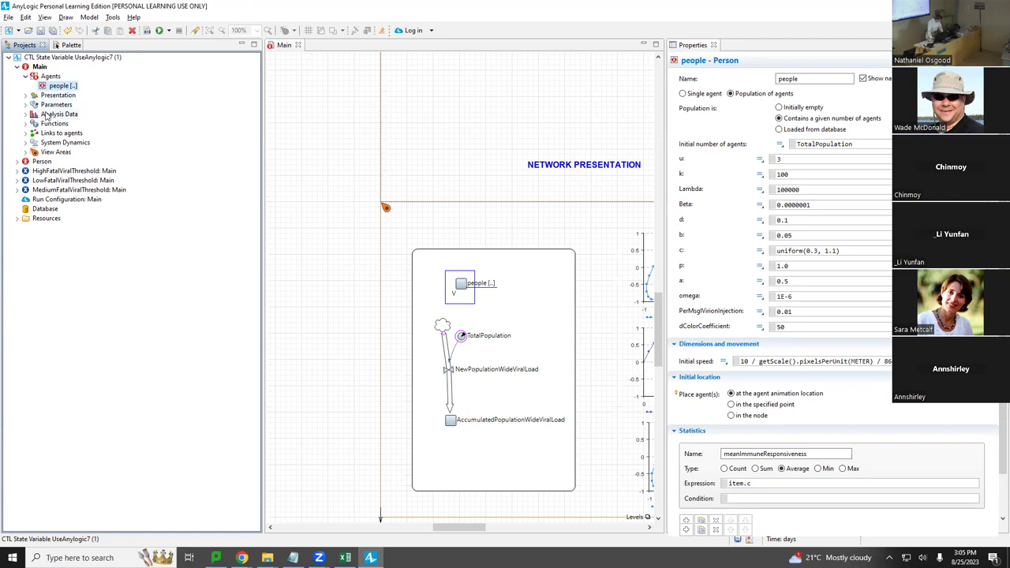
Step: Open the Person agent type and examine the death transition's condition, highlighting the fatalViralLevelThreshold reference and the V variable
{"action": "left_click", "coordinate": [24, 161]}
{"action": "double_click", "coordinate": [25, 162]}
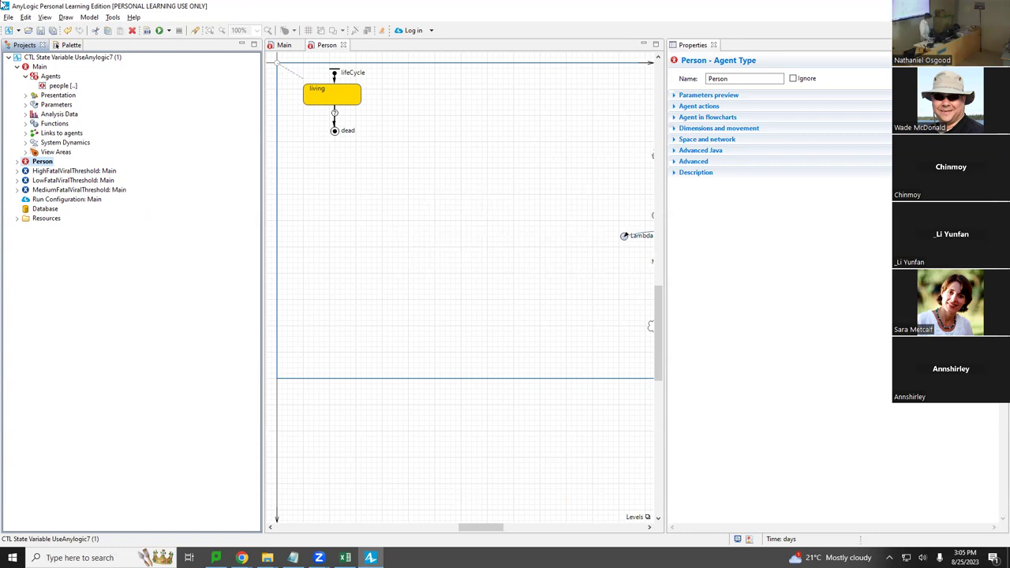
{"action": "left_click", "coordinate": [335, 120]}
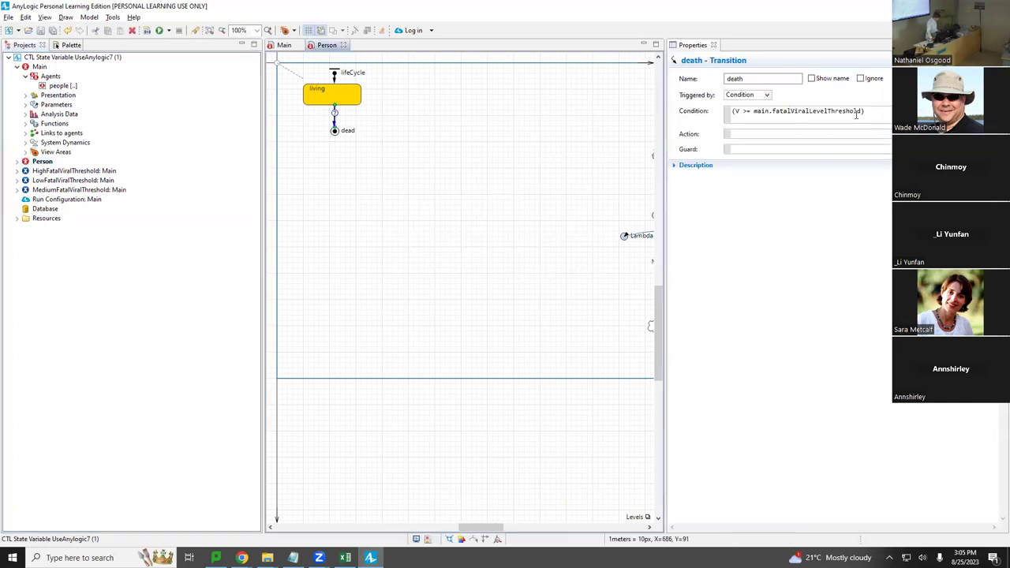
{"action": "left_click_drag", "start_coordinate": [861, 111], "coordinate": [758, 111]}
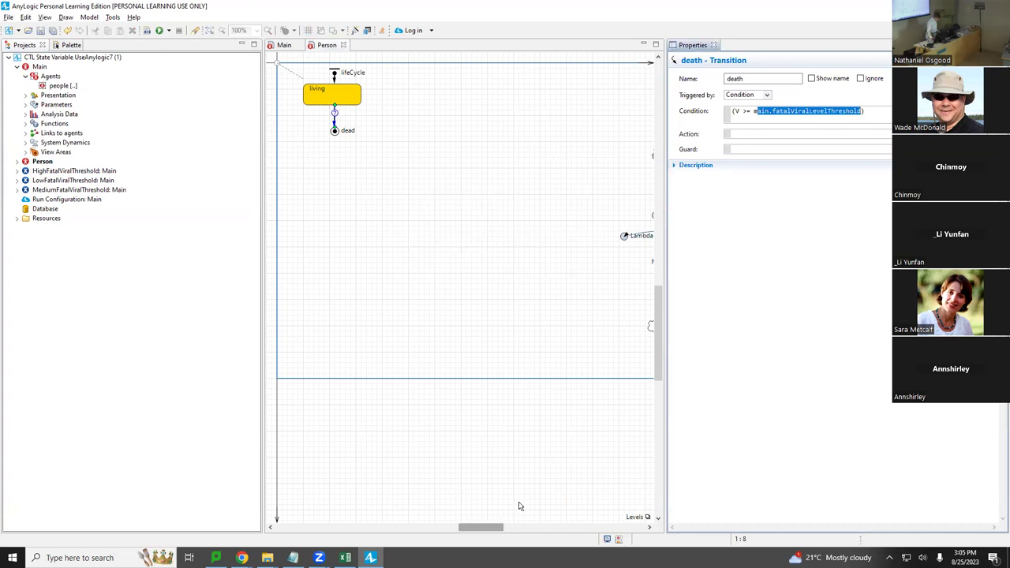
{"action": "left_click_drag", "start_coordinate": [491, 527], "coordinate": [552, 533]}
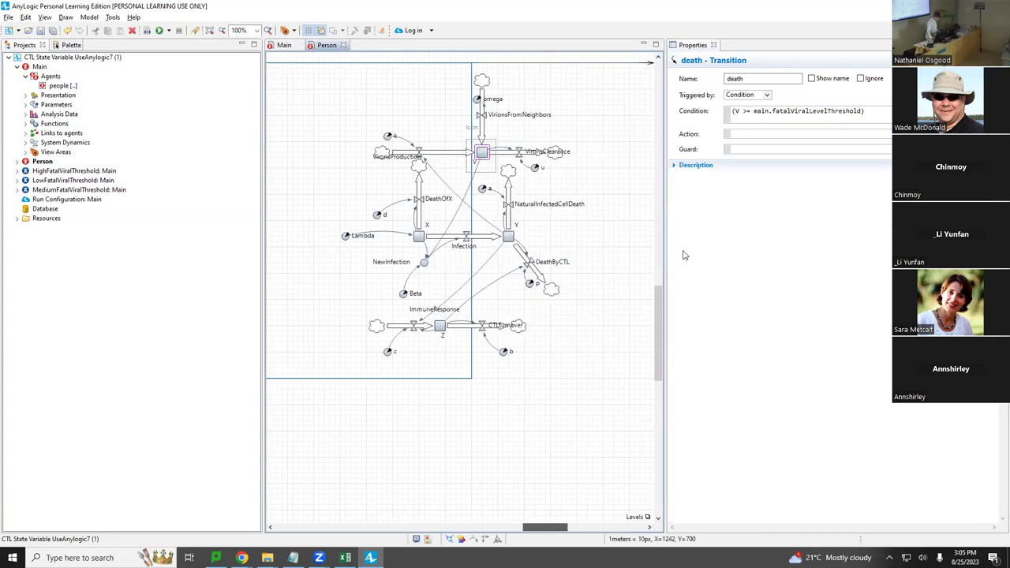
{"action": "double_click", "coordinate": [736, 111]}
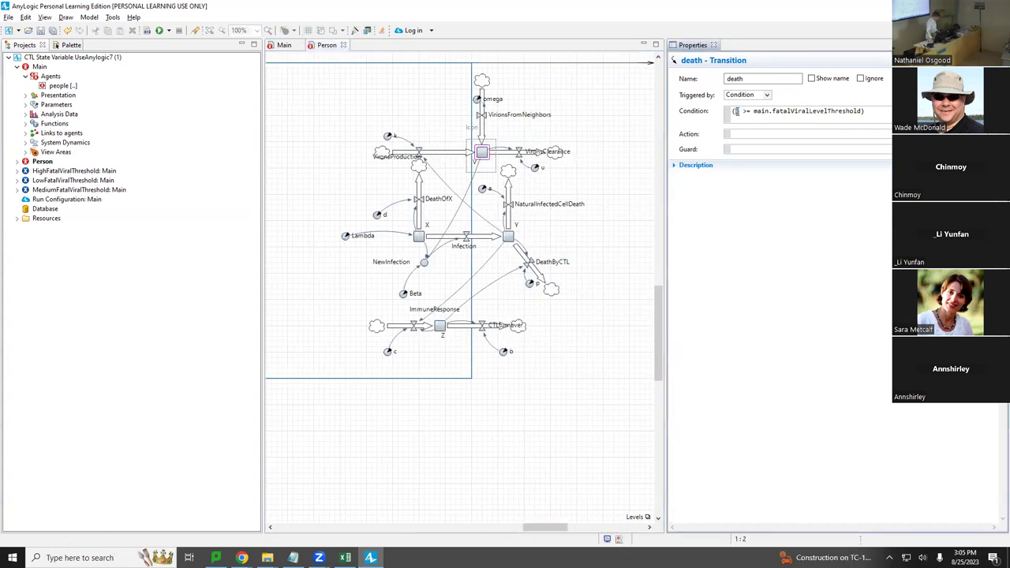
Step: Examine Person's V, Z and Y stocks, VironsProduction flow, parameter c and VirionsFromNeighbors flow, highlighting totalViralLoadOfNeighbors() in its formula
{"action": "left_click", "coordinate": [482, 152]}
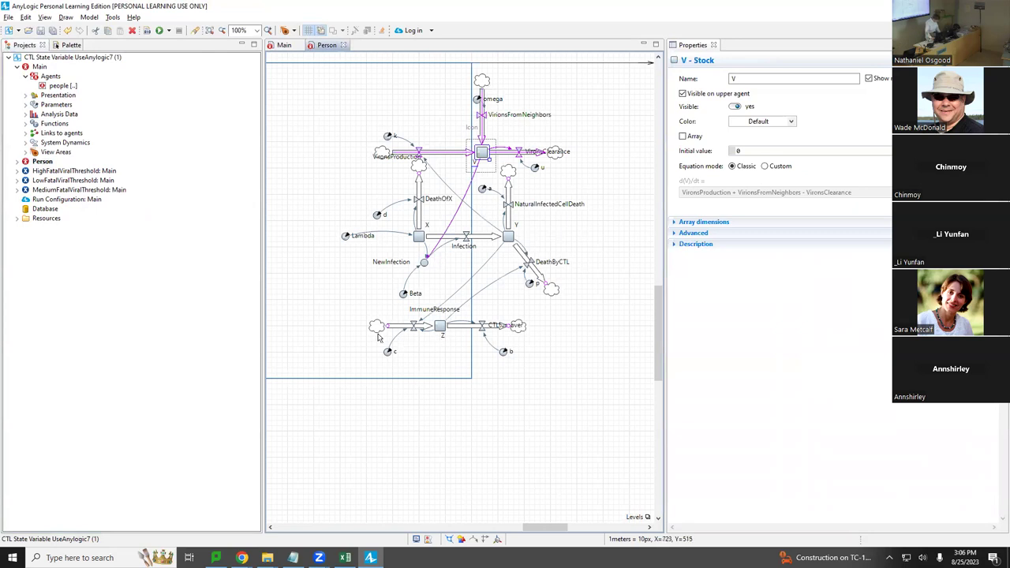
{"action": "left_click", "coordinate": [440, 328]}
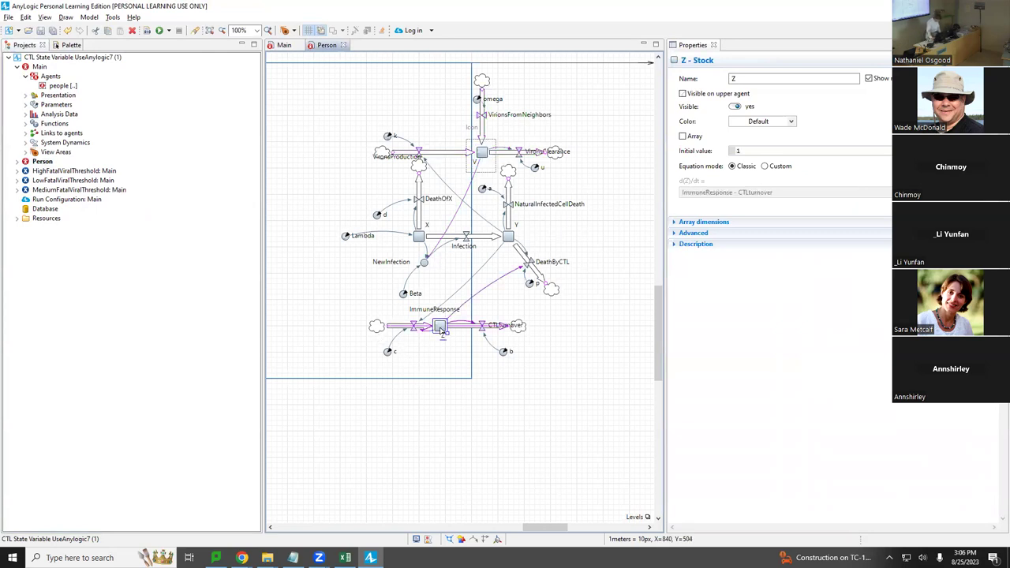
{"action": "left_click", "coordinate": [509, 237]}
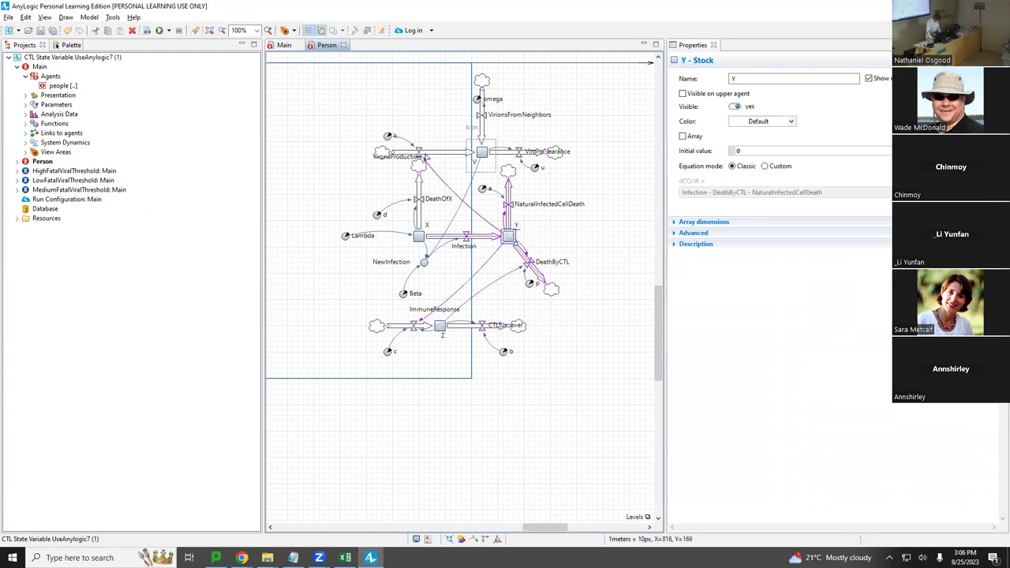
{"action": "left_click", "coordinate": [425, 156]}
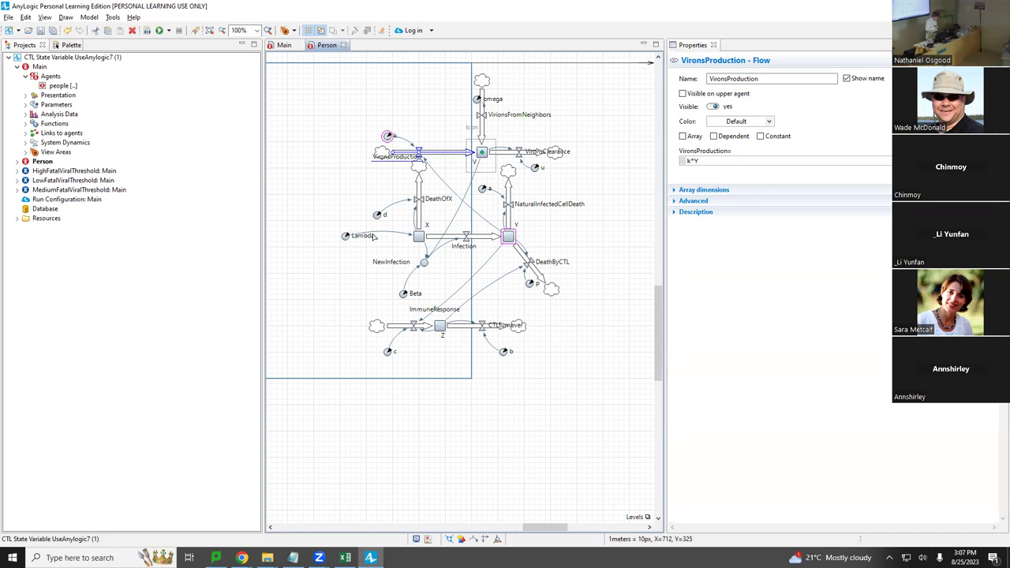
{"action": "left_click", "coordinate": [387, 353]}
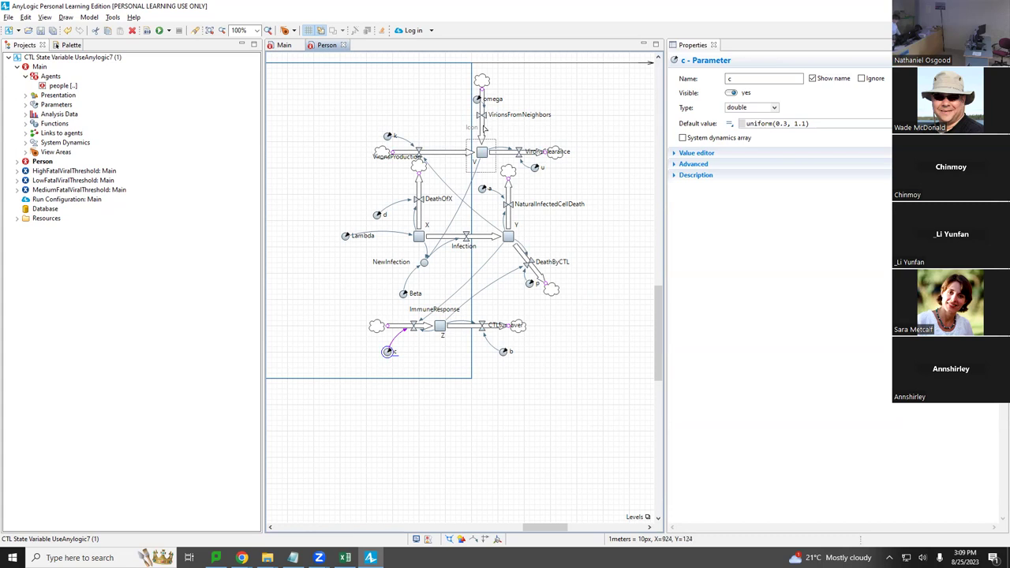
{"action": "left_click", "coordinate": [487, 126]}
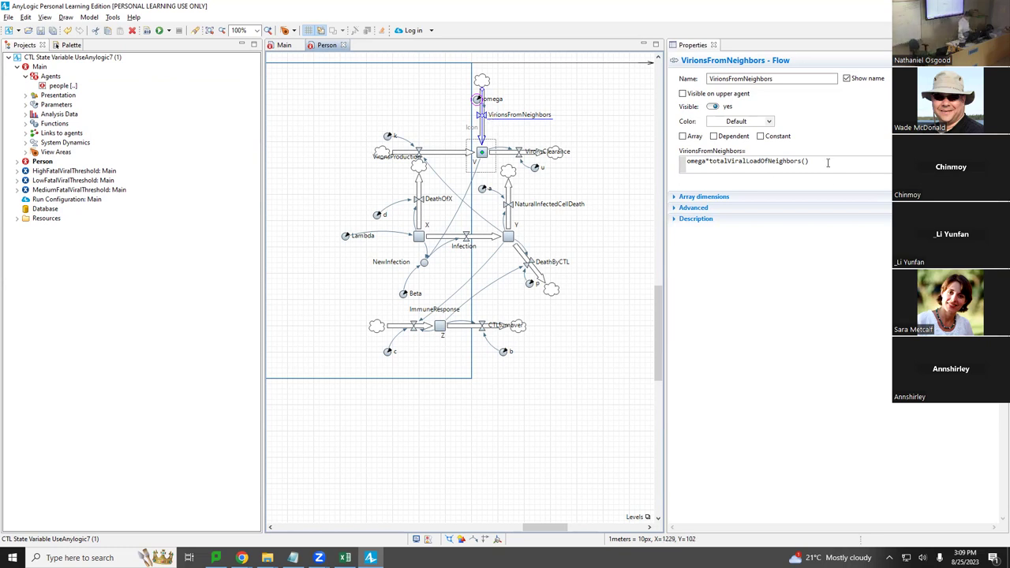
{"action": "left_click_drag", "start_coordinate": [809, 161], "coordinate": [709, 161]}
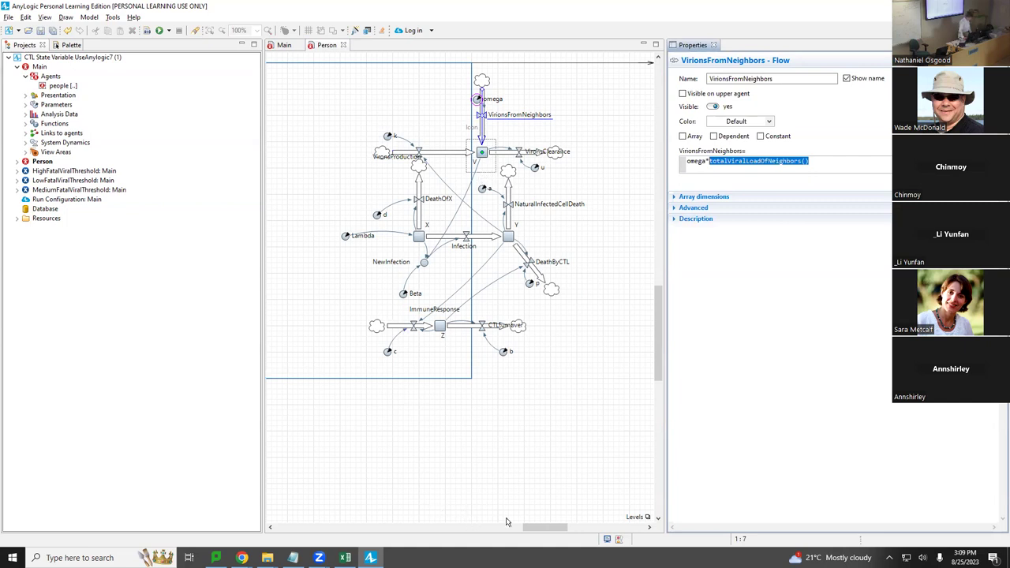
Step: Return to the lifeCycle statechart and examine the dead state's action code and the death transition's condition, highlighting fatalViralLevelThreshold
{"action": "left_click_drag", "start_coordinate": [547, 529], "coordinate": [471, 528]}
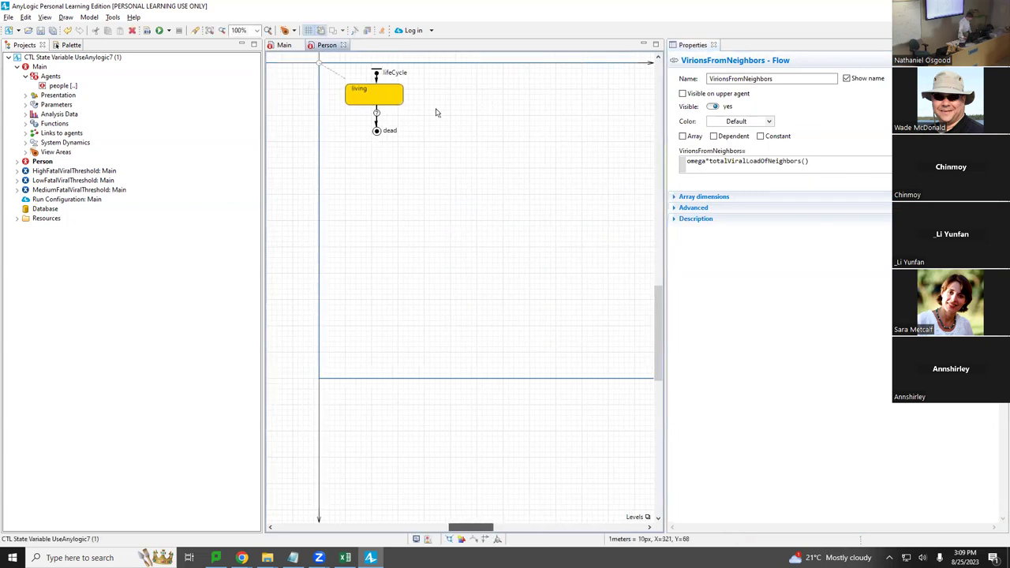
{"action": "left_click", "coordinate": [377, 117]}
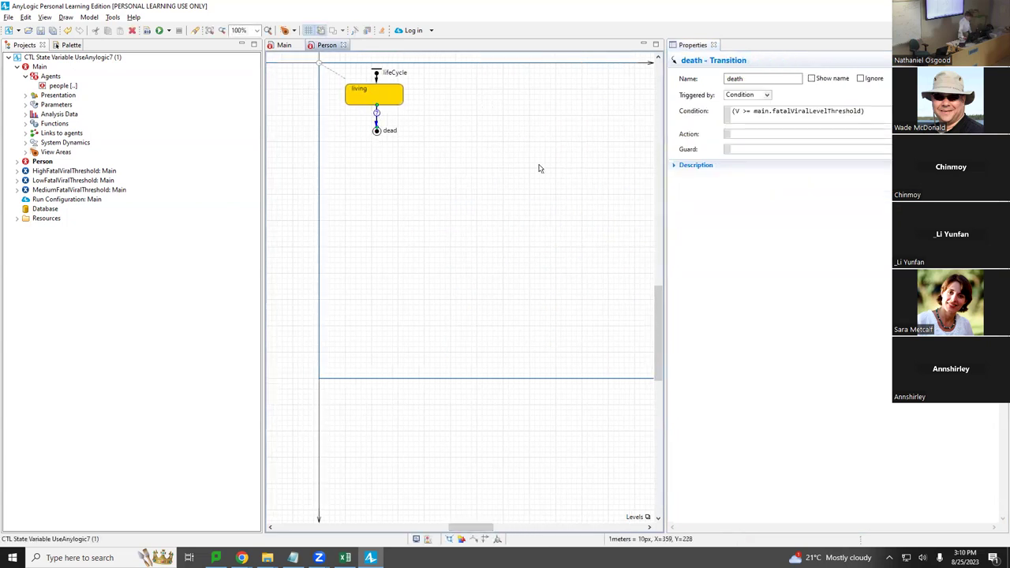
{"action": "left_click", "coordinate": [378, 130]}
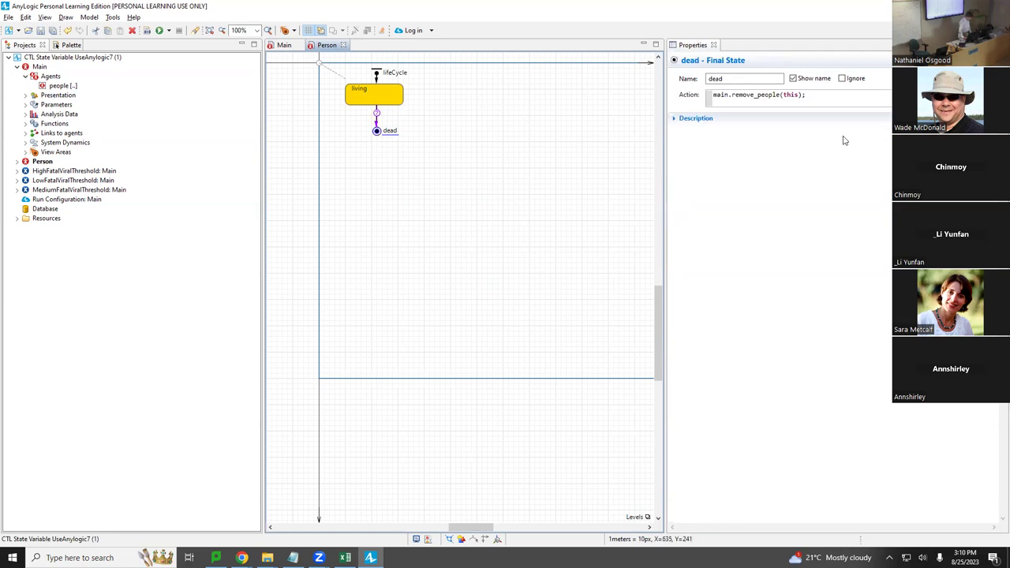
{"action": "left_click_drag", "start_coordinate": [854, 95], "coordinate": [608, 81]}
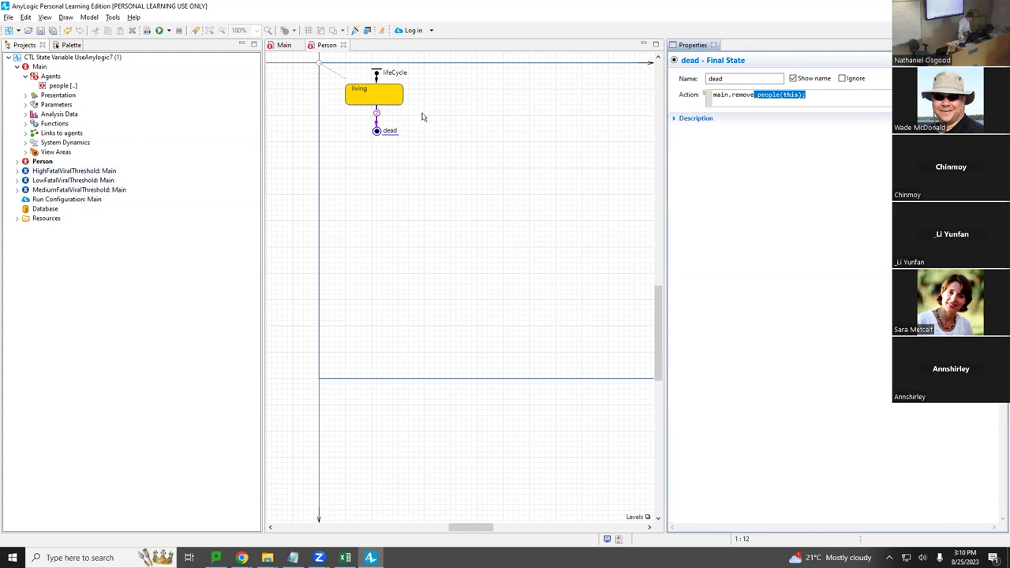
{"action": "left_click", "coordinate": [378, 118]}
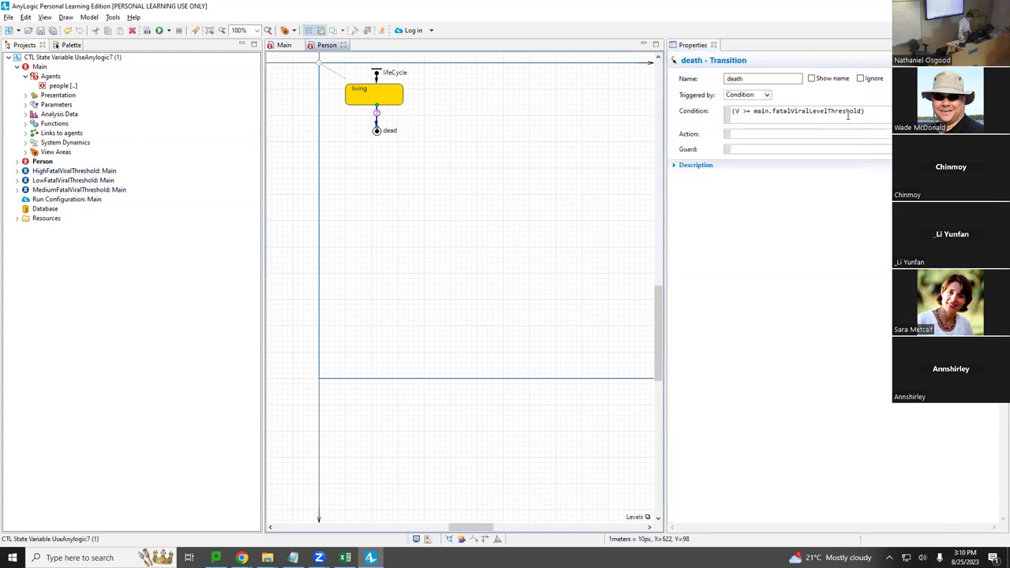
{"action": "left_click_drag", "start_coordinate": [769, 111], "coordinate": [810, 117]}
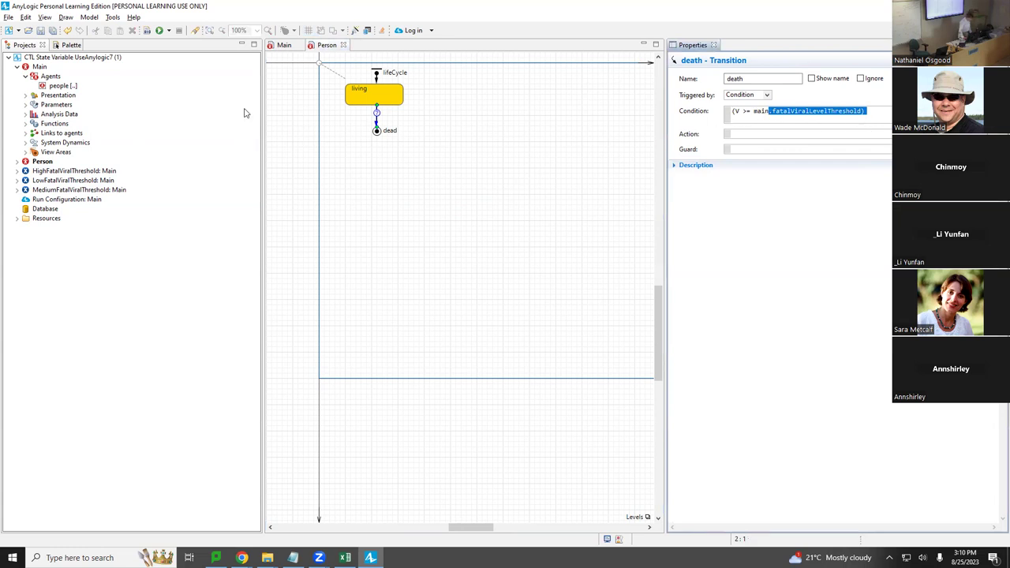
Step: Run the HighFatalViralThreshold experiment and watch infection spread through the network at x10 speed, then slow it to x1/2
{"action": "right_click", "coordinate": [60, 172]}
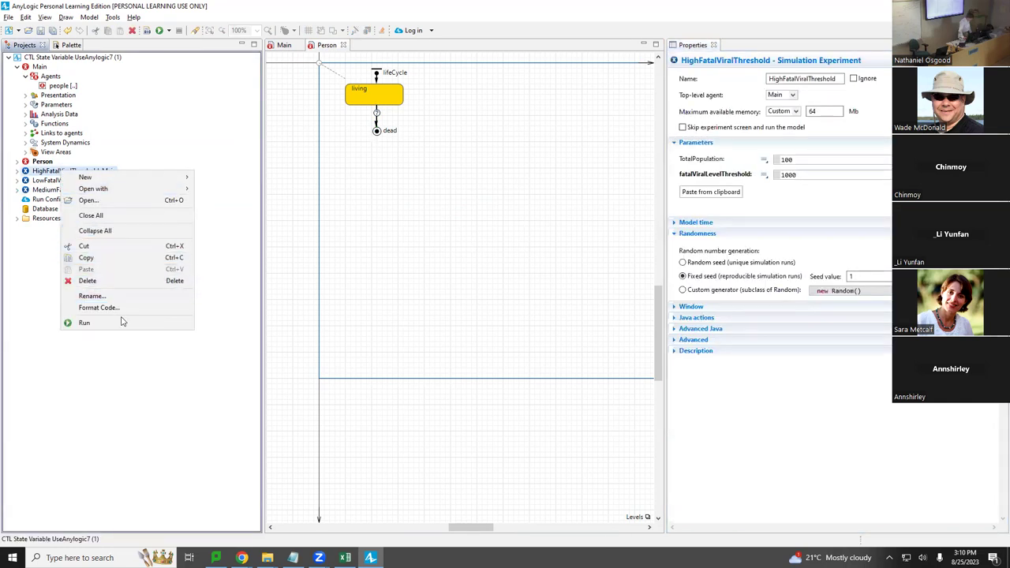
{"action": "left_click", "coordinate": [122, 322]}
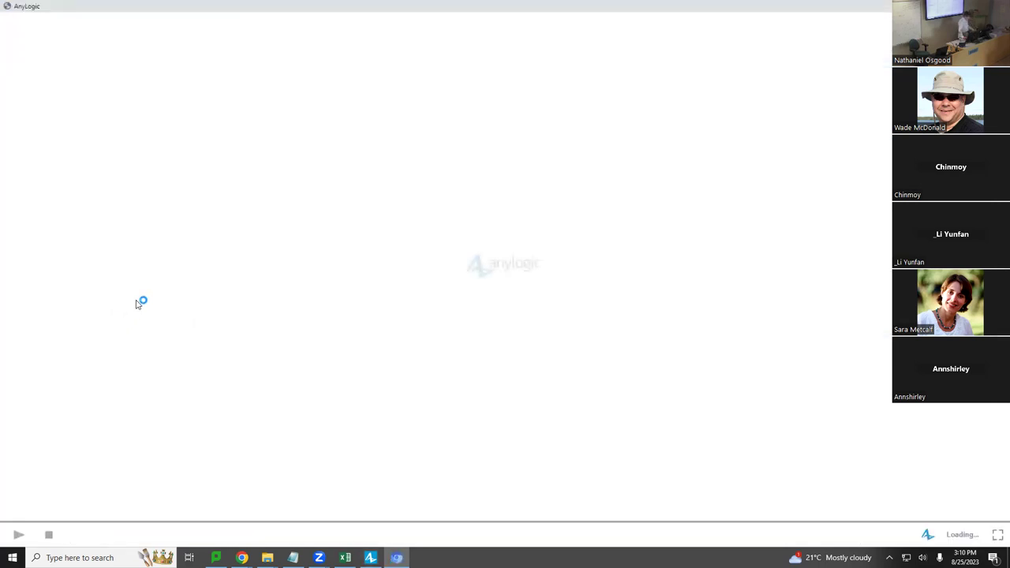
{"action": "left_click", "coordinate": [241, 371]}
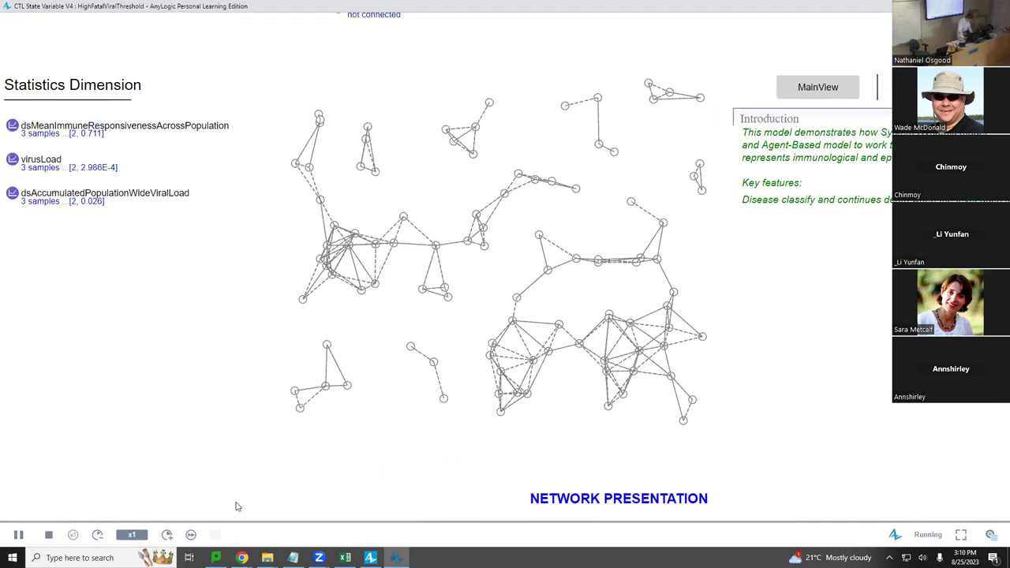
{"action": "left_click", "coordinate": [166, 534]}
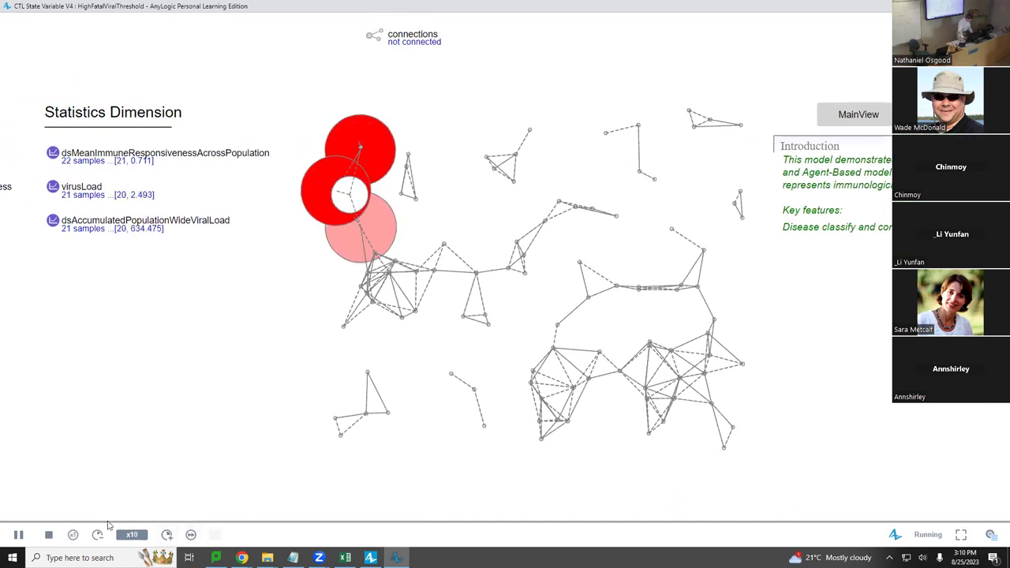
{"action": "left_click", "coordinate": [97, 534]}
{"action": "left_click", "coordinate": [97, 534]}
{"action": "left_click", "coordinate": [97, 534]}
{"action": "left_click", "coordinate": [97, 534]}
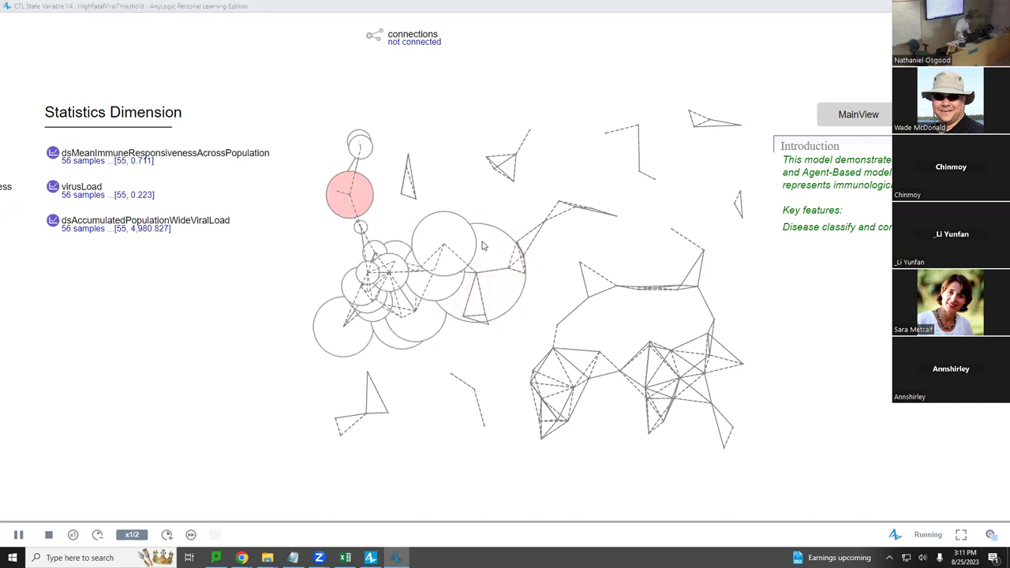
Step: Go back to the model editor, look over Person's stock-and-flow diagram, and return to the running simulation
{"action": "key", "text": "alt+Tab"}
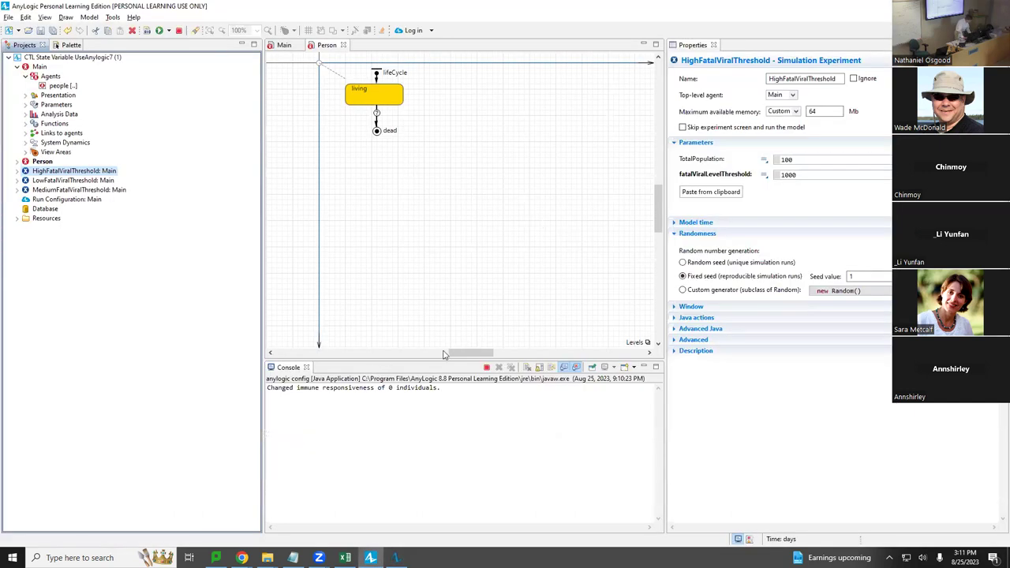
{"action": "left_click", "coordinate": [486, 354]}
{"action": "left_click_drag", "start_coordinate": [513, 354], "coordinate": [565, 359]}
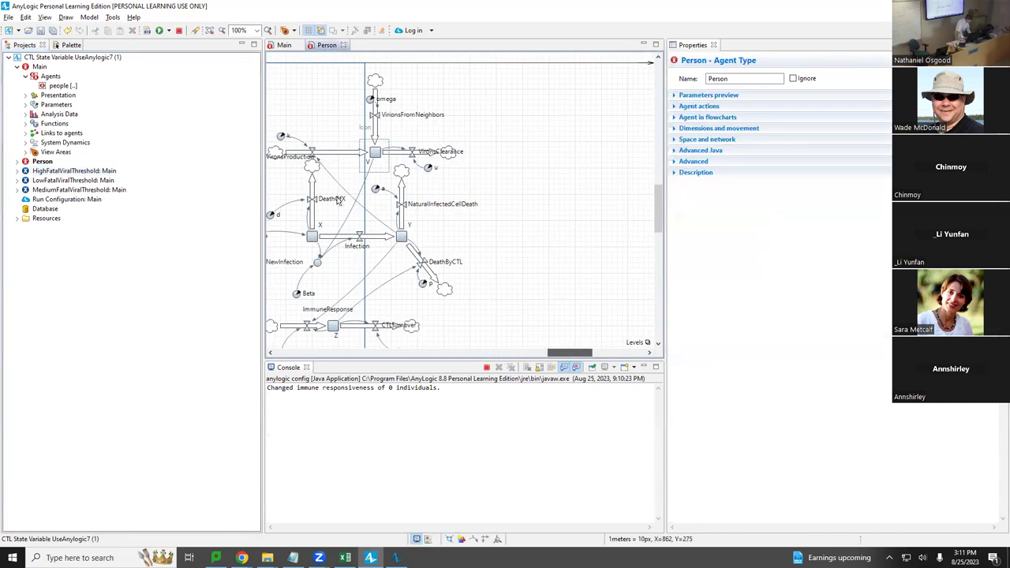
{"action": "key", "text": "alt+Tab"}
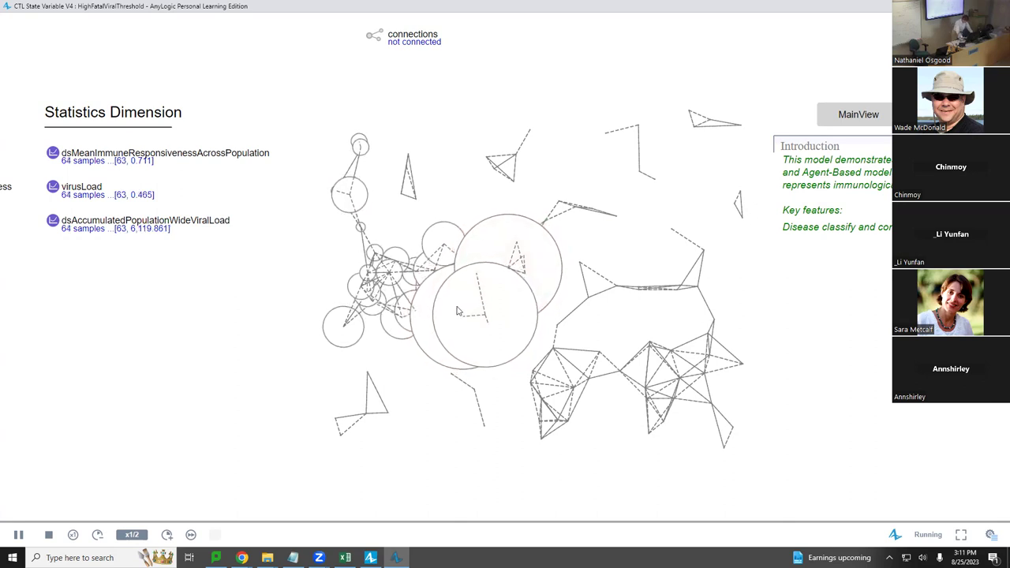
Step: Raise the simulation speed to x1 and drill into a person agent in the network to view its live stock-and-flow diagram
{"action": "left_click", "coordinate": [166, 535]}
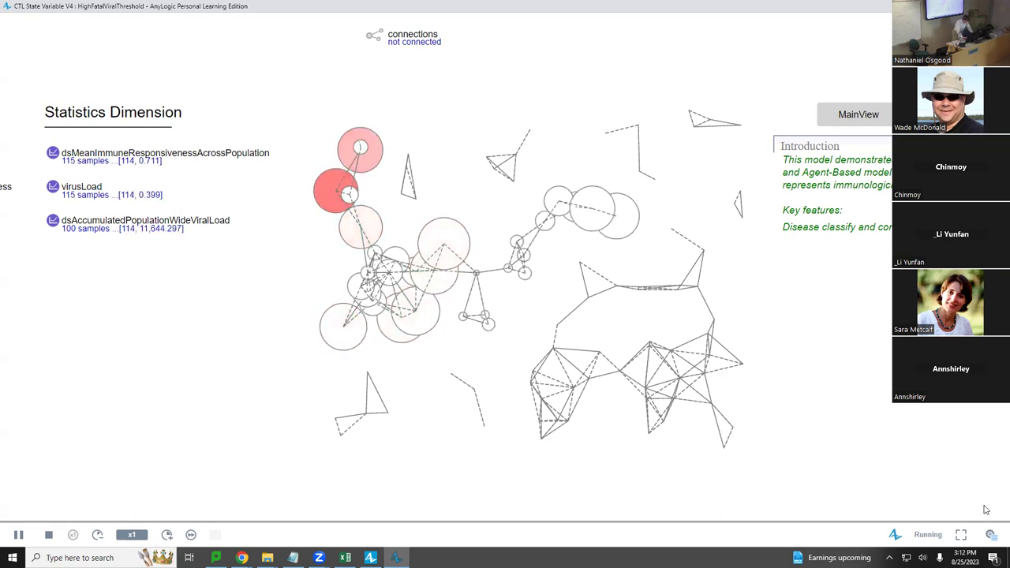
{"action": "left_click", "coordinate": [988, 534]}
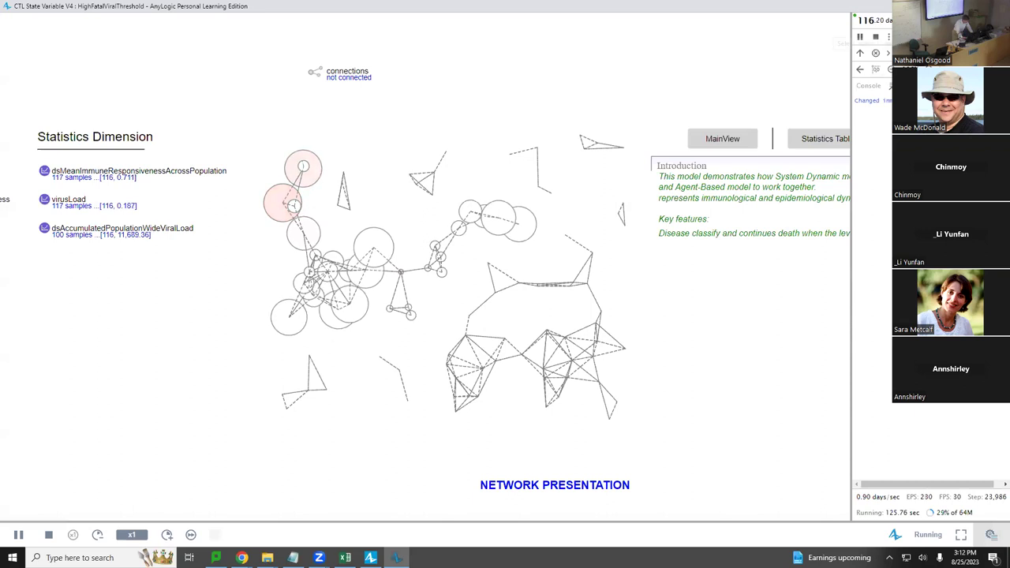
{"action": "left_click", "coordinate": [401, 271]}
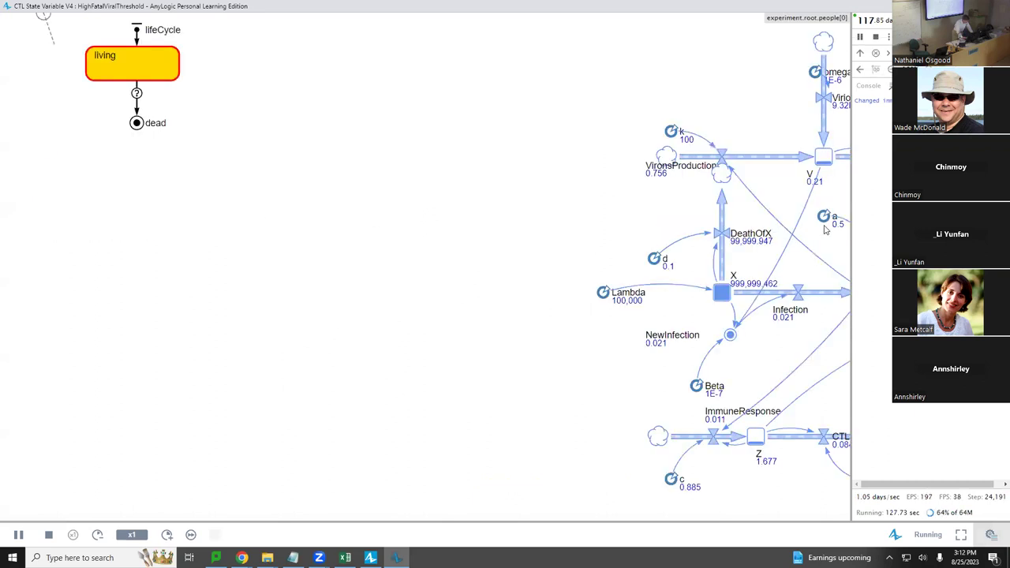
{"action": "left_click_drag", "start_coordinate": [795, 237], "coordinate": [600, 248]}
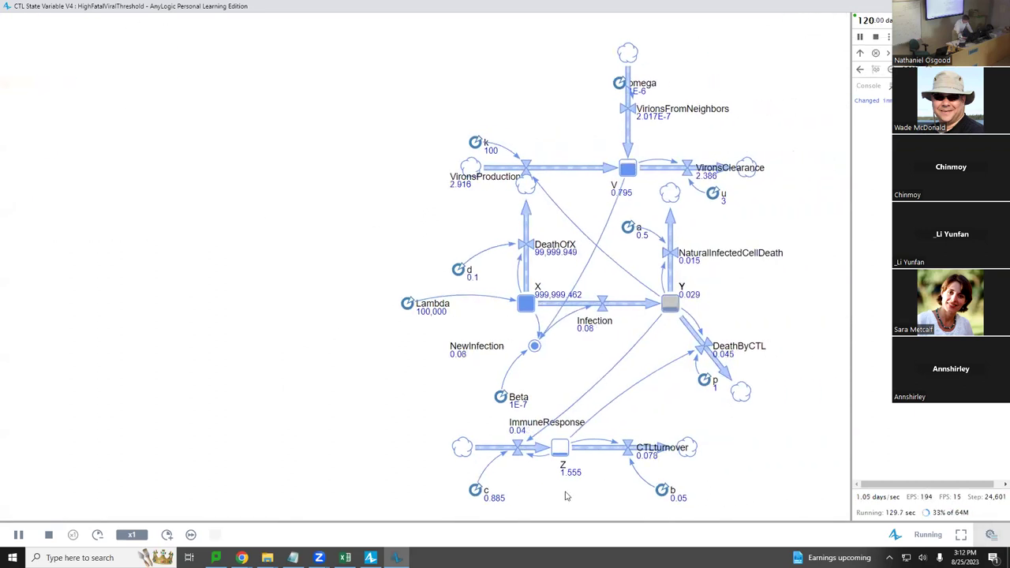
Step: Inspect the person's Z and V stocks as time charts, then close the simulation window
{"action": "left_click", "coordinate": [559, 449]}
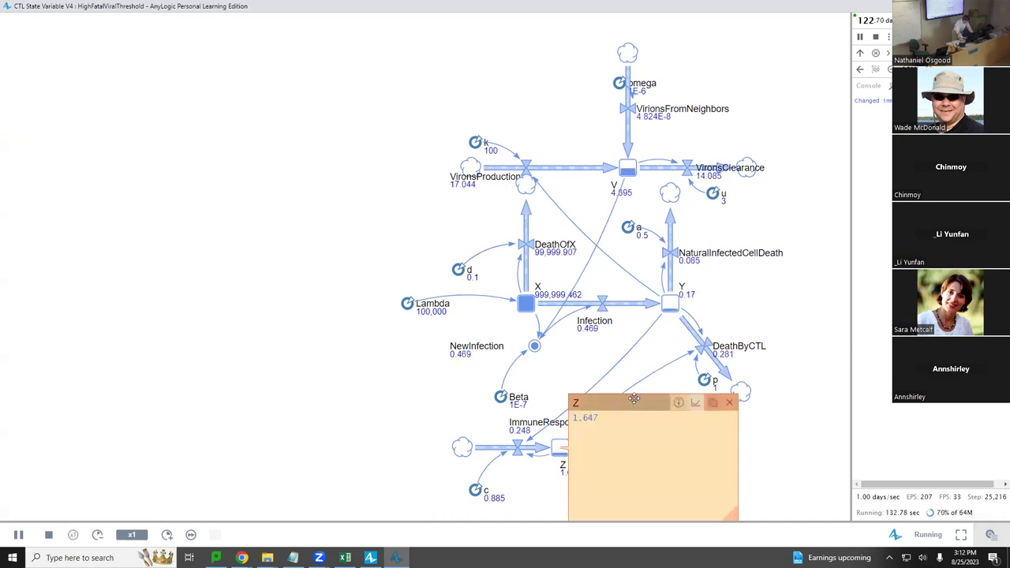
{"action": "left_click", "coordinate": [696, 402]}
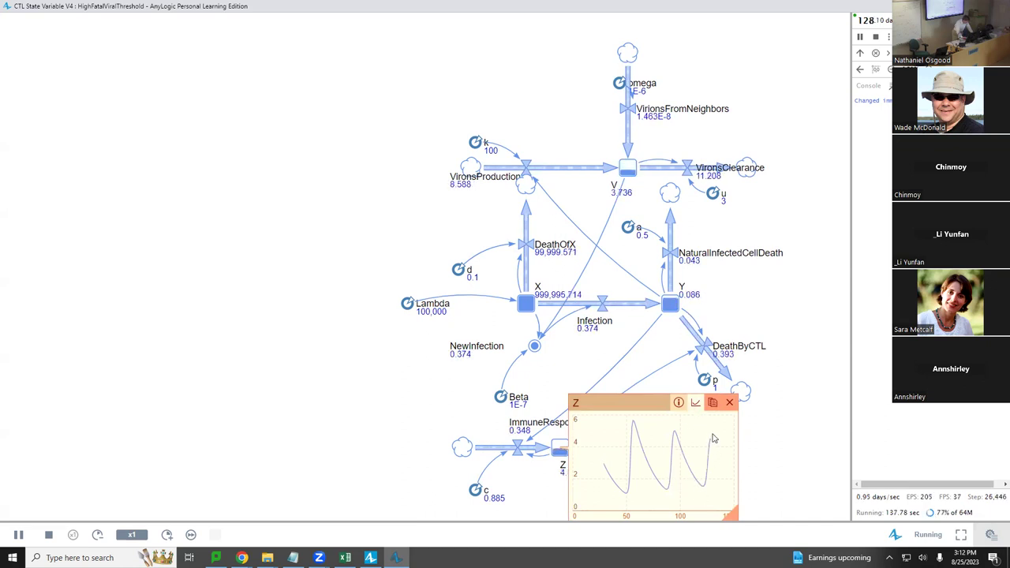
{"action": "left_click", "coordinate": [628, 171]}
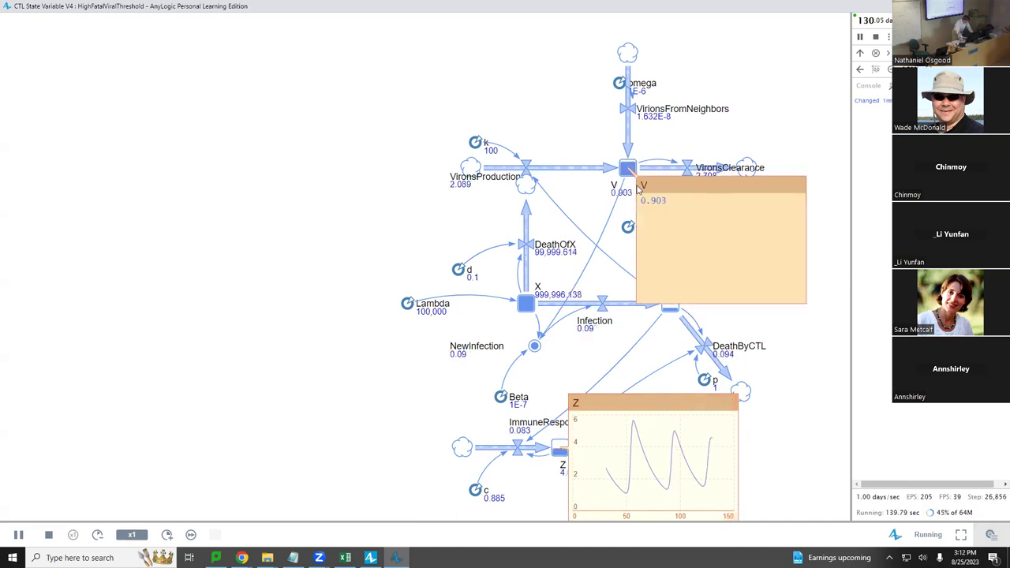
{"action": "left_click", "coordinate": [763, 185]}
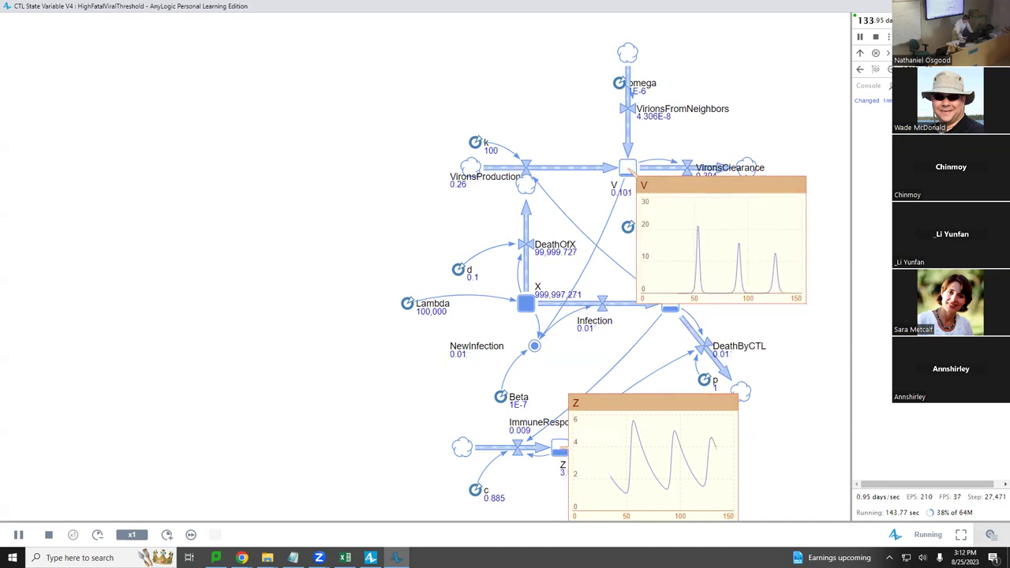
{"action": "key", "text": "alt+F4"}
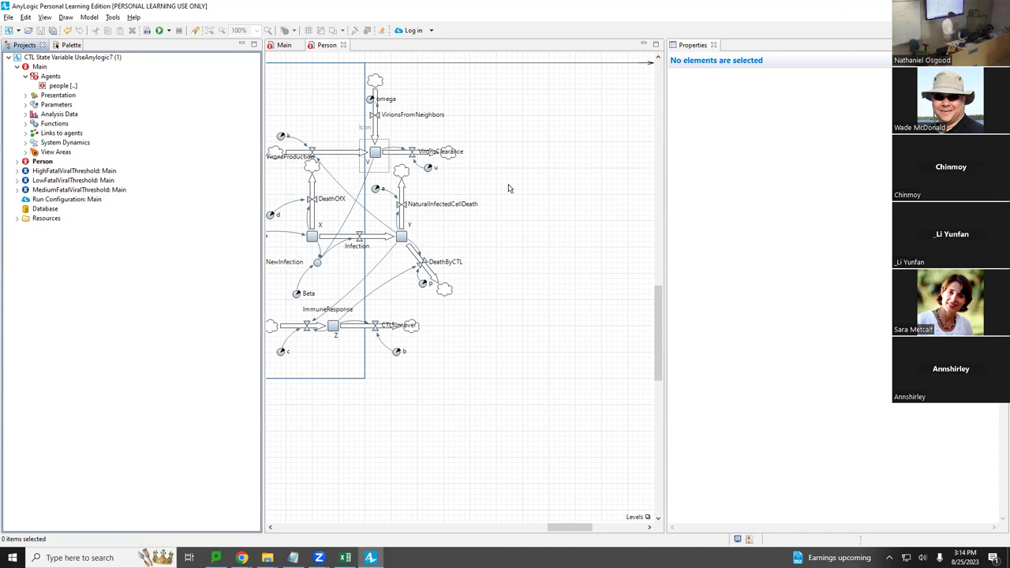
Step: Switch to the hybrid modeling slides in Chrome and advance to the "Dynamics of Pathogen Reservoirs" slide
{"action": "key", "text": "alt+Tab"}
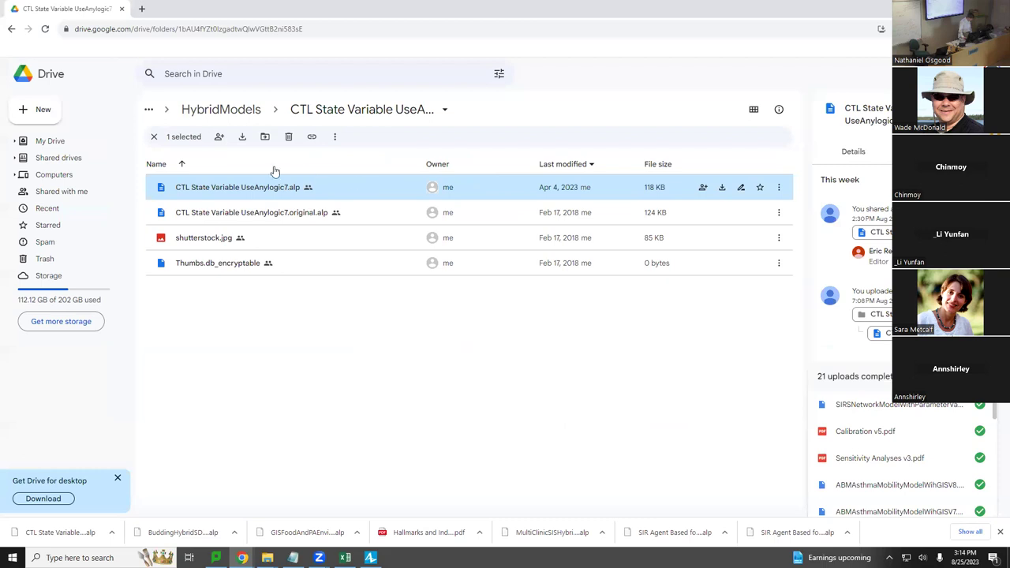
{"action": "key", "text": "alt+Tab"}
{"action": "key", "text": "alt+Tab"}
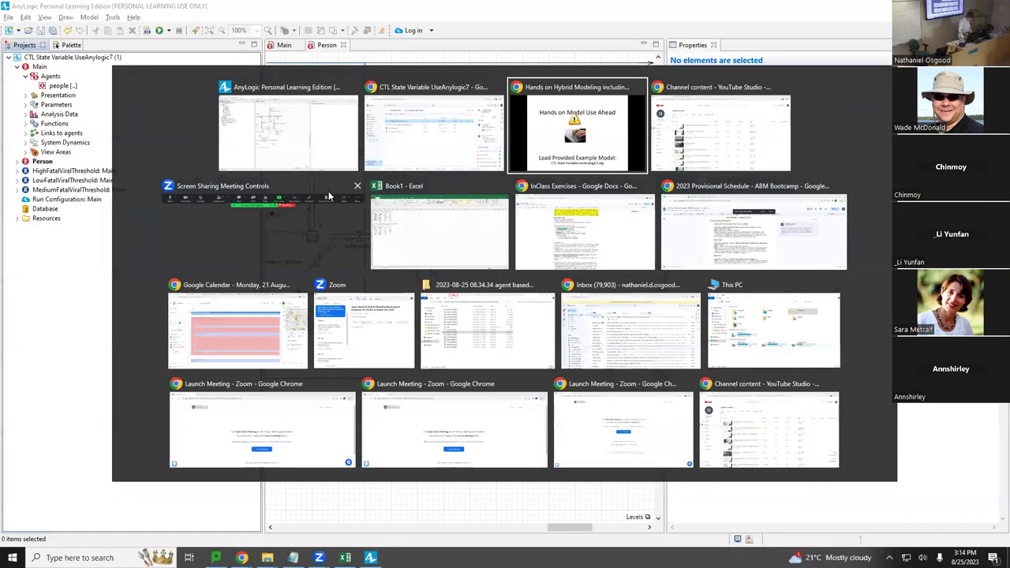
{"action": "key", "text": "Right"}
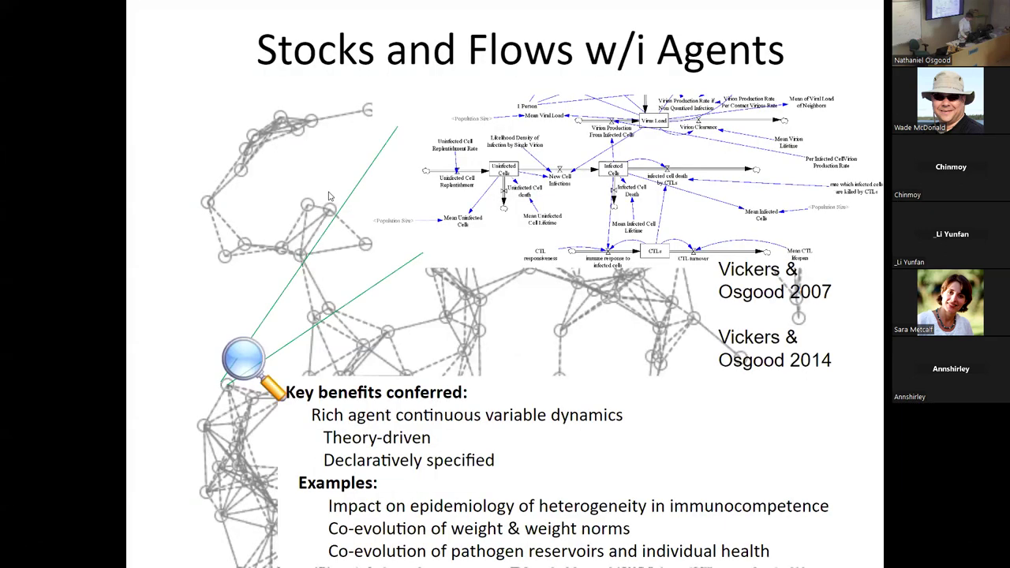
{"action": "key", "text": "Right"}
{"action": "key", "text": "Left"}
{"action": "key", "text": "Right"}
{"action": "key", "text": "Right"}
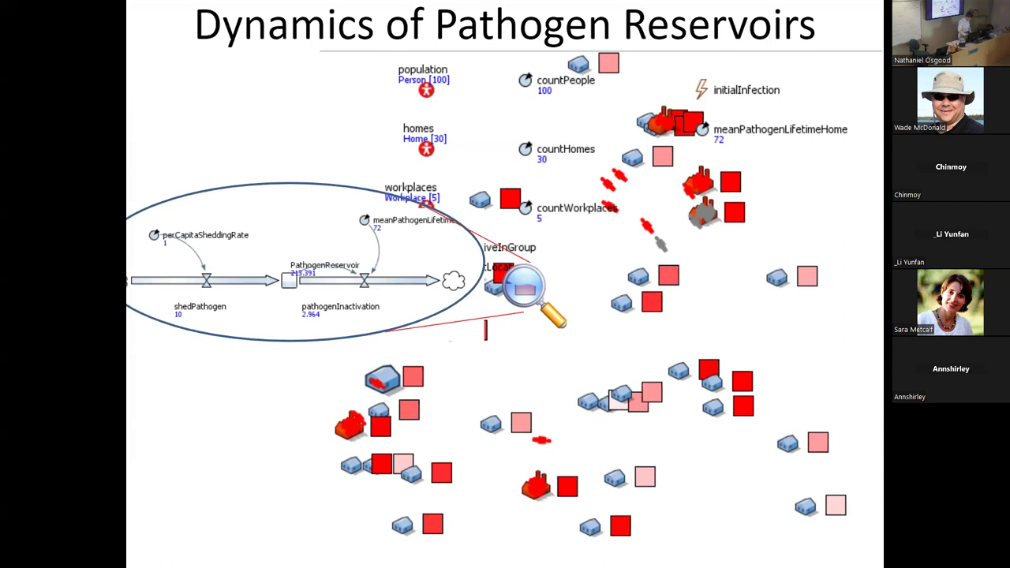
Step: Switch back to AnyLogic and close the CTL State Variable UseAnylogic7 (1) model
{"action": "key", "text": "alt+Tab"}
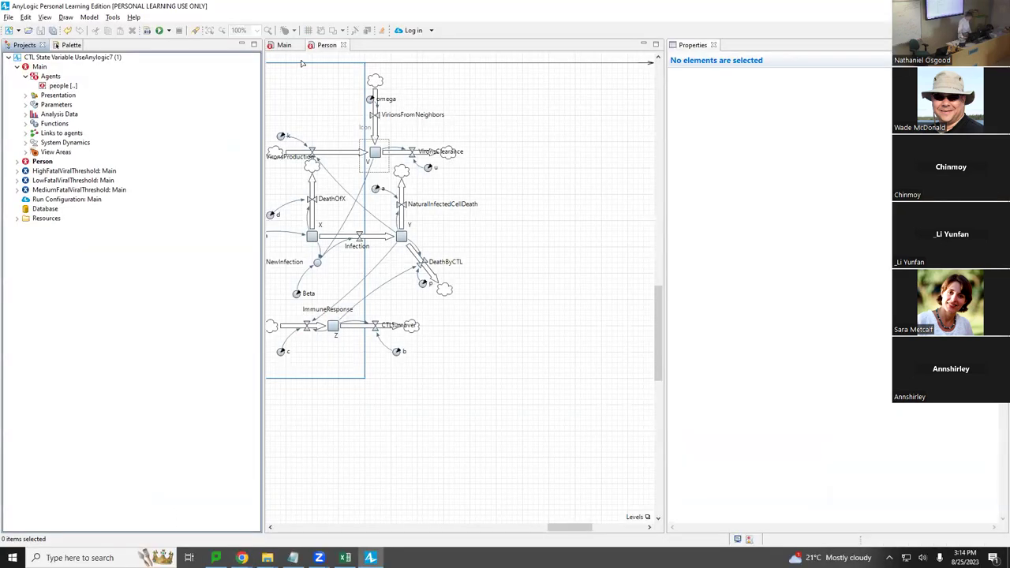
{"action": "right_click", "coordinate": [101, 59]}
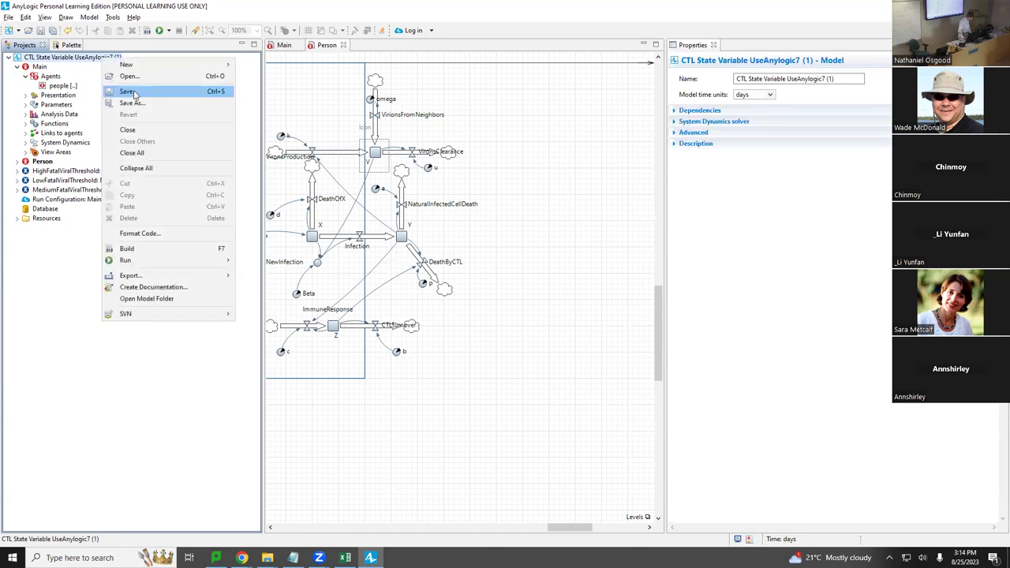
{"action": "left_click", "coordinate": [135, 130]}
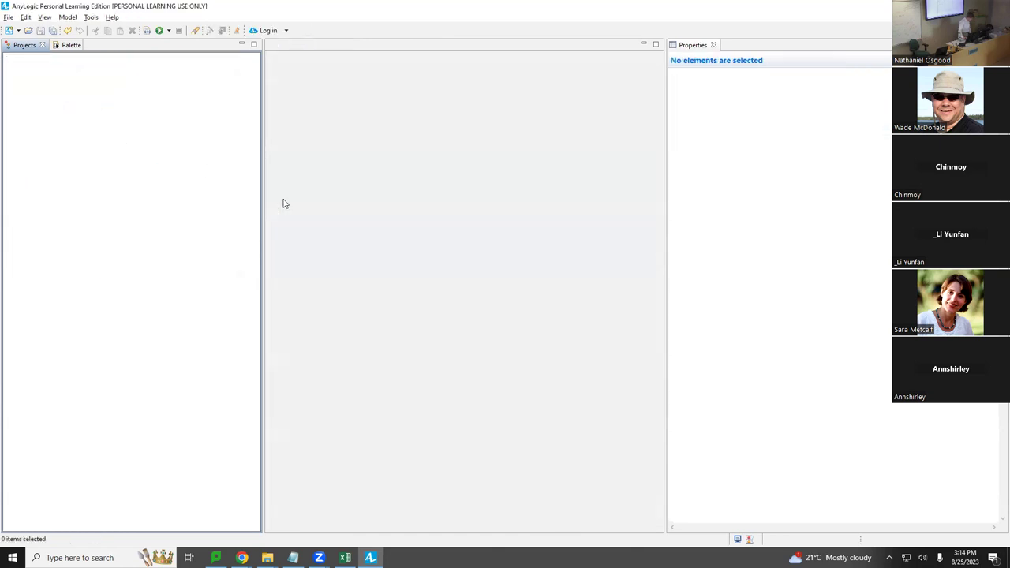
Step: Switch to Google Drive and download EnvironmentalContaminationHybrid.alp from the EnvironmentalContaminationHybrid folder in HybridModels
{"action": "key", "text": "alt+Tab"}
{"action": "key", "text": "alt+Tab"}
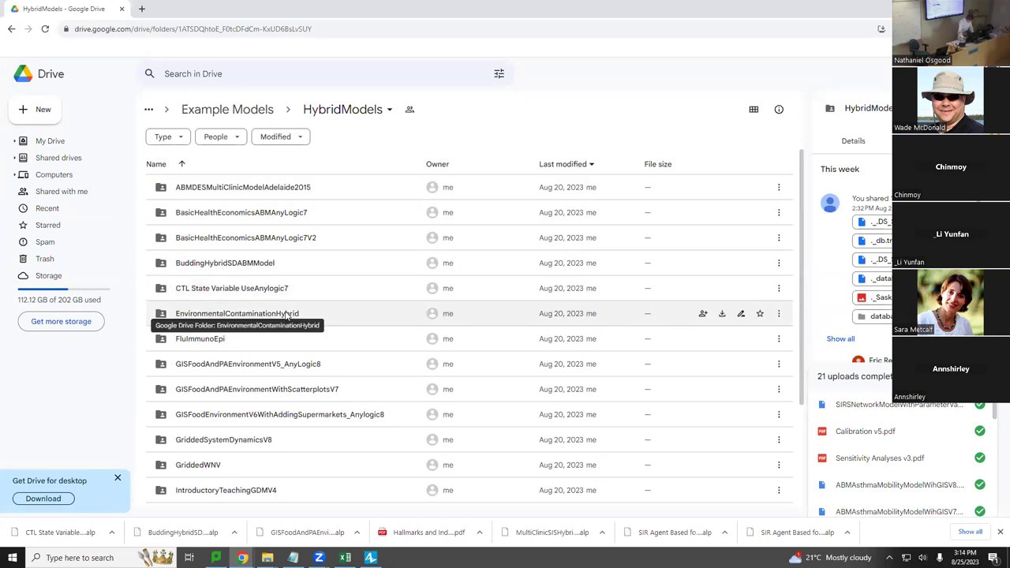
{"action": "left_click", "coordinate": [287, 313]}
{"action": "scroll", "coordinate": [284, 320], "scroll_direction": "down", "scroll_amount": 1}
{"action": "scroll", "coordinate": [284, 319], "scroll_direction": "down", "scroll_amount": 3}
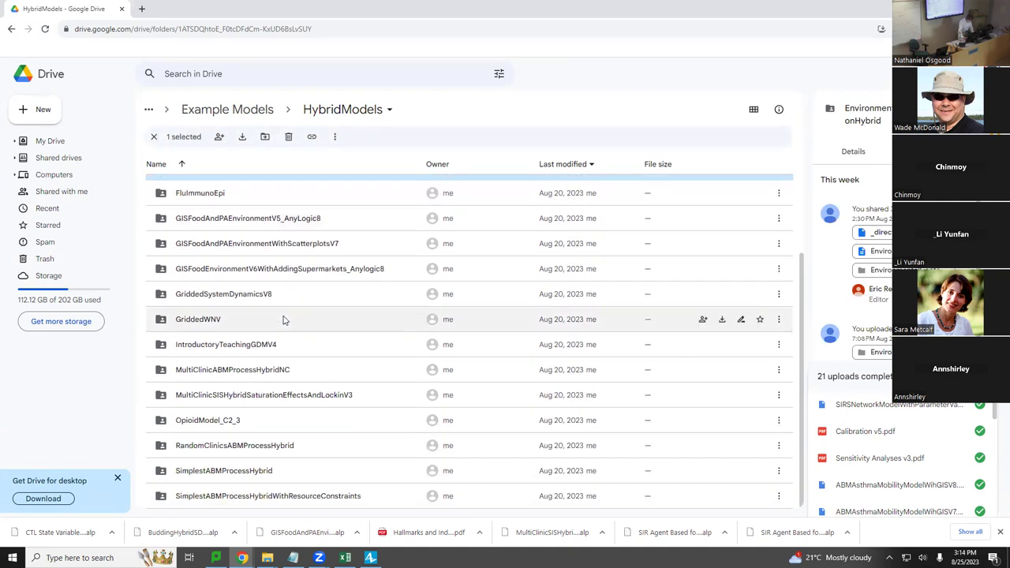
{"action": "scroll", "coordinate": [284, 319], "scroll_direction": "up", "scroll_amount": 4}
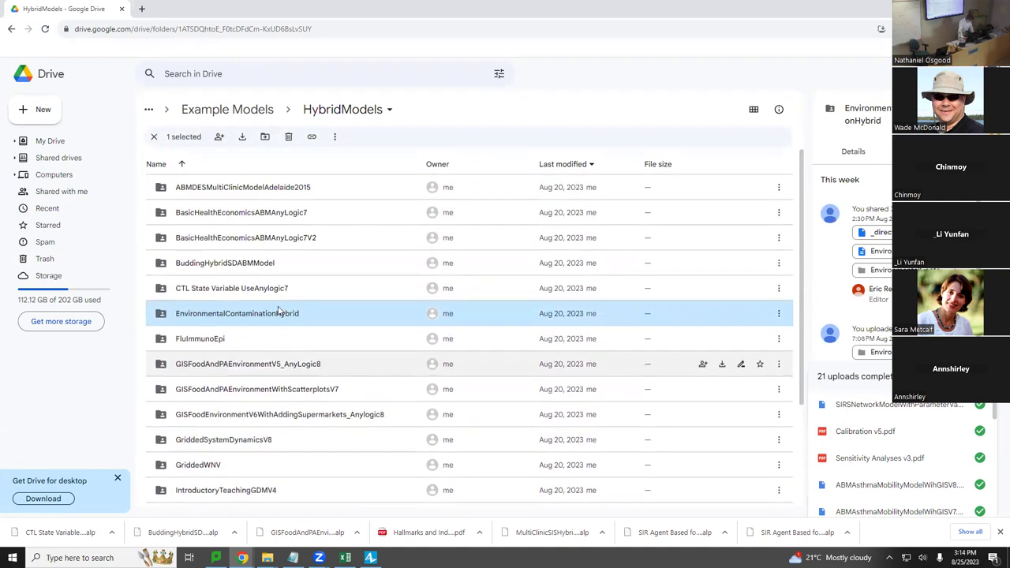
{"action": "double_click", "coordinate": [278, 313]}
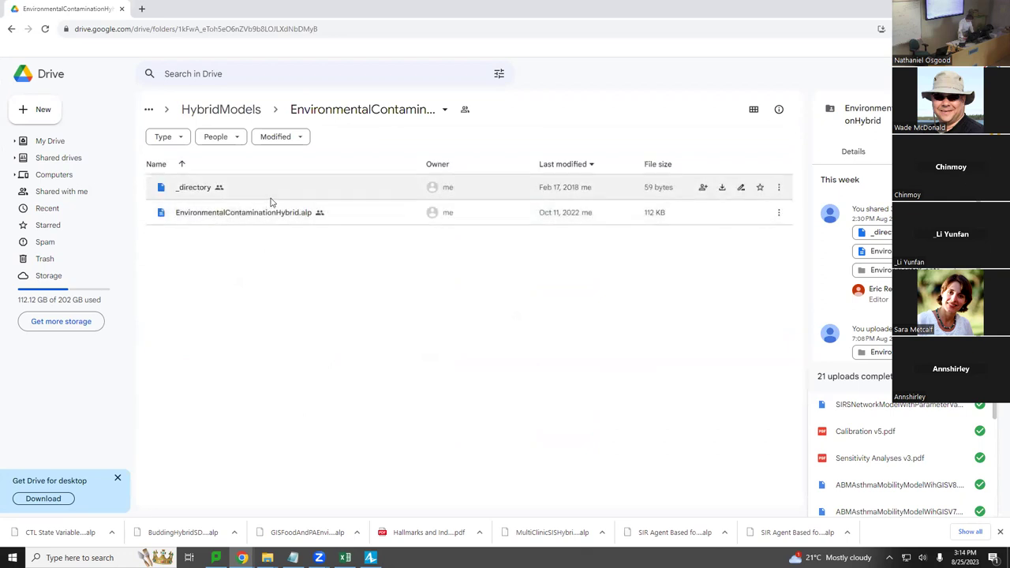
{"action": "right_click", "coordinate": [208, 219]}
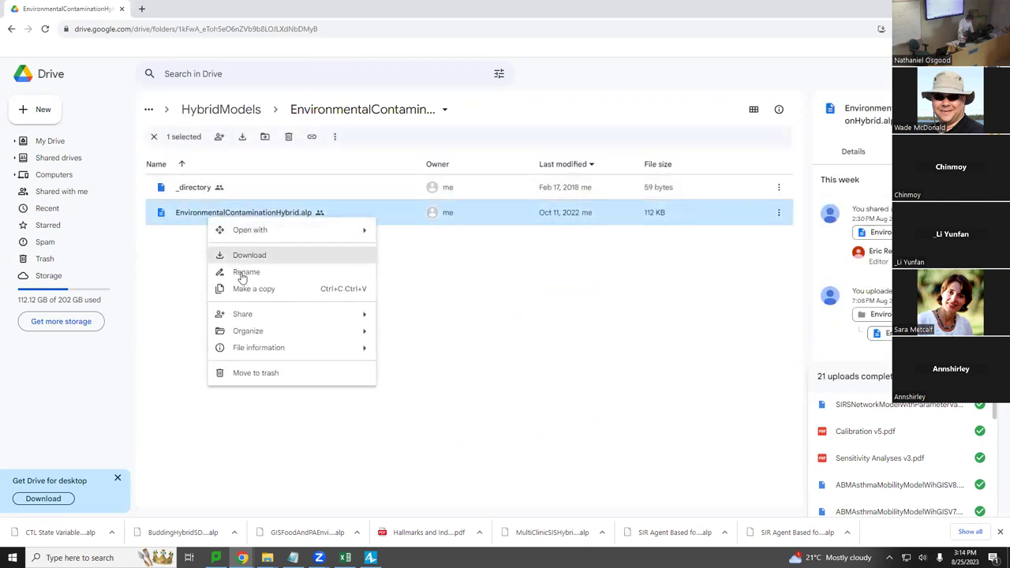
{"action": "left_click", "coordinate": [242, 260]}
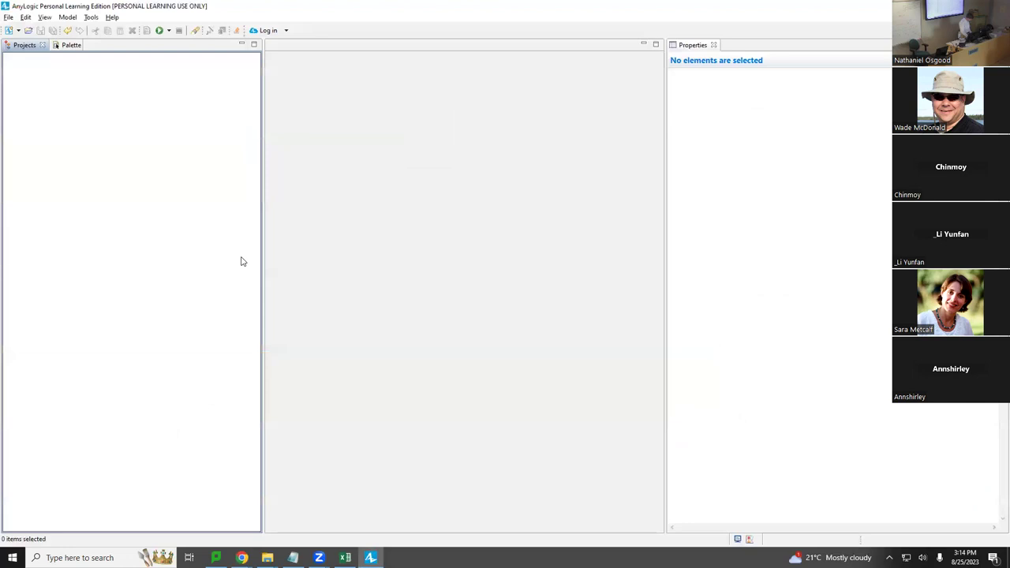
Step: In AnyLogic, open EnvironmentalContaminationHybrid (1).alp from Downloads and display its Person agent type
{"action": "key", "text": "ctrl+o"}
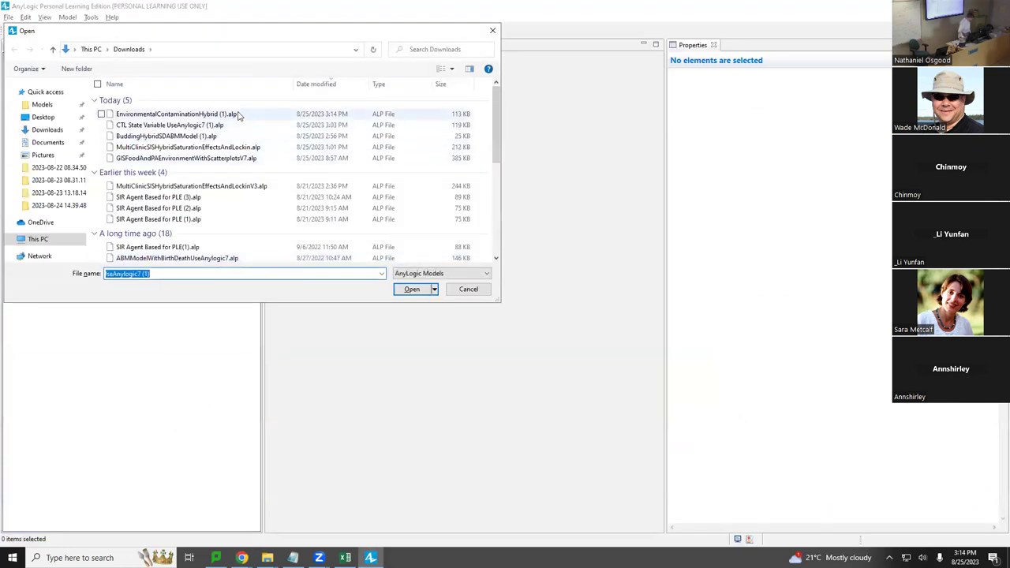
{"action": "double_click", "coordinate": [236, 115]}
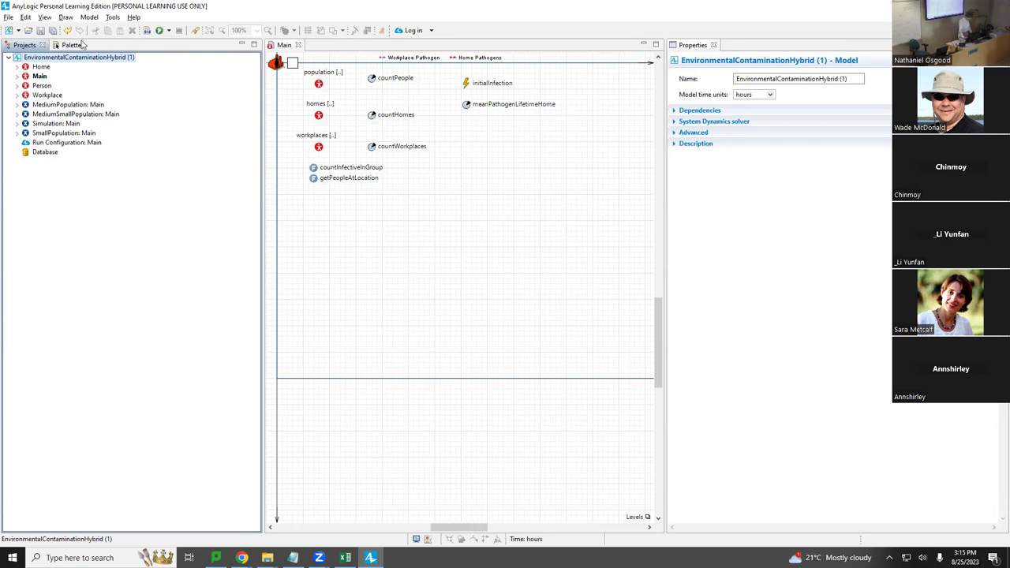
{"action": "left_click", "coordinate": [40, 86]}
{"action": "double_click", "coordinate": [38, 86]}
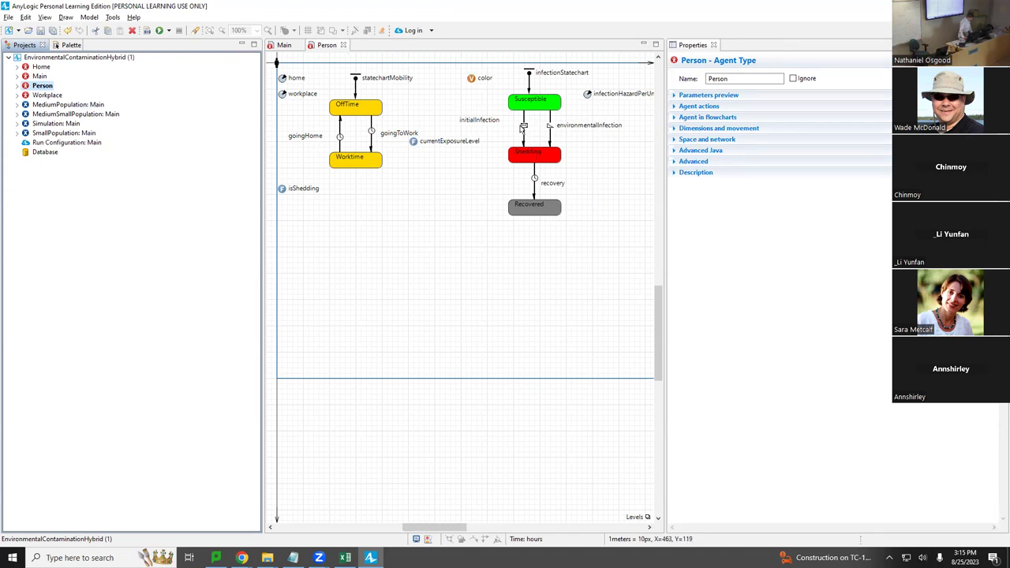
Step: Compare the triggers of Person's initialInfection and environmentalInfection transitions and read through the latter's rate expression
{"action": "left_click", "coordinate": [524, 127]}
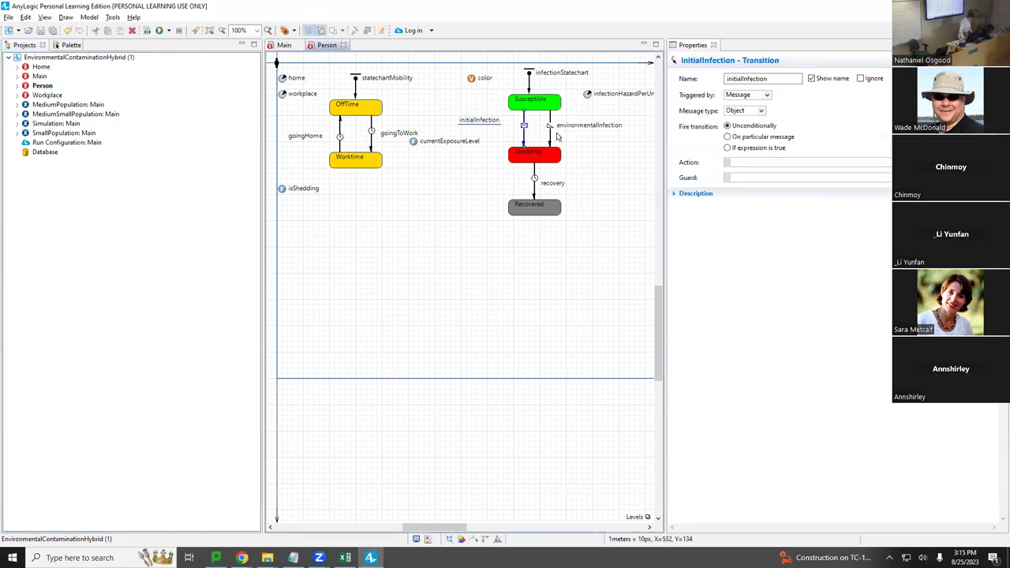
{"action": "left_click", "coordinate": [553, 135]}
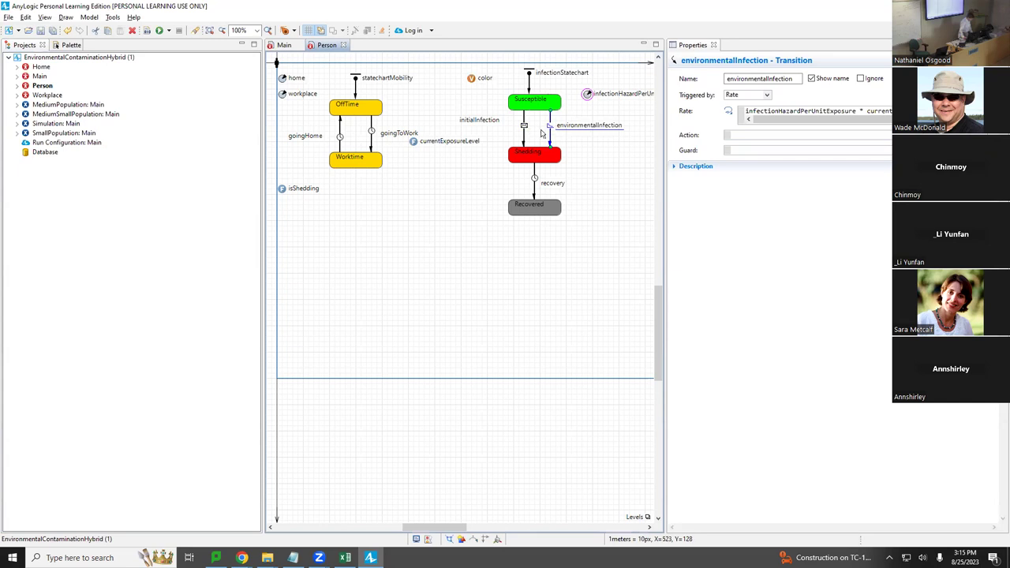
{"action": "left_click", "coordinate": [523, 129]}
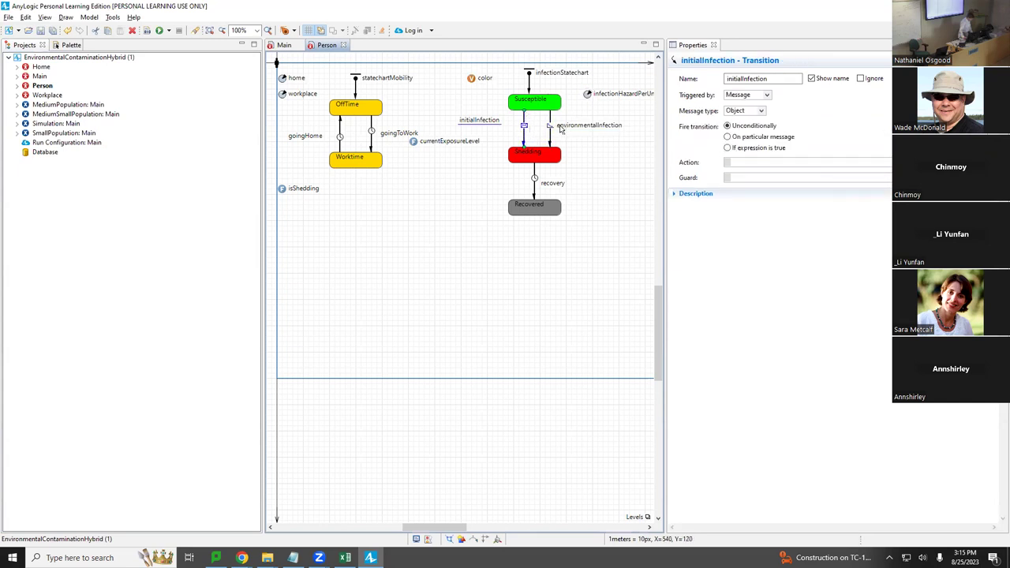
{"action": "left_click", "coordinate": [554, 132]}
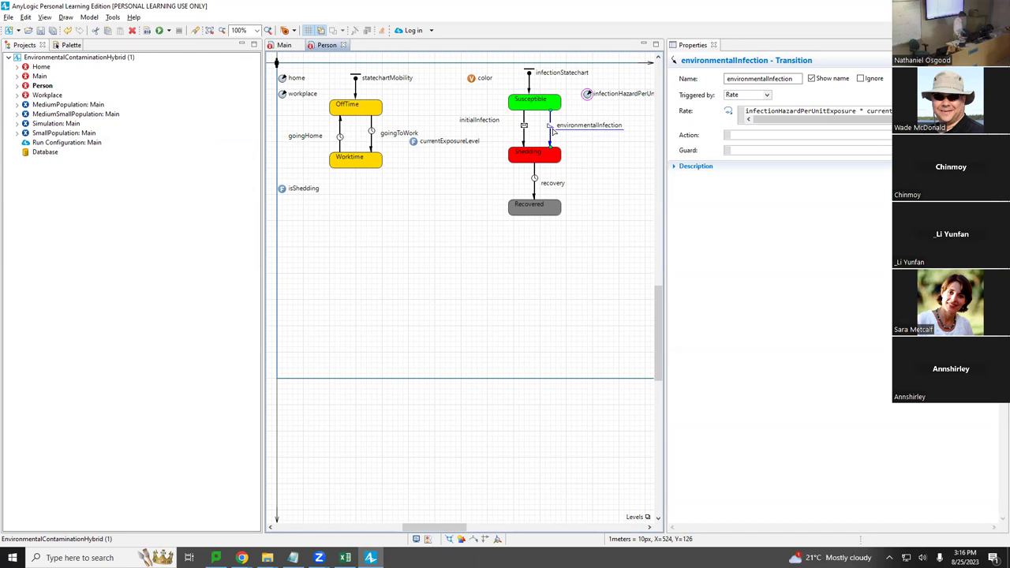
{"action": "left_click_drag", "start_coordinate": [887, 120], "coordinate": [895, 120]}
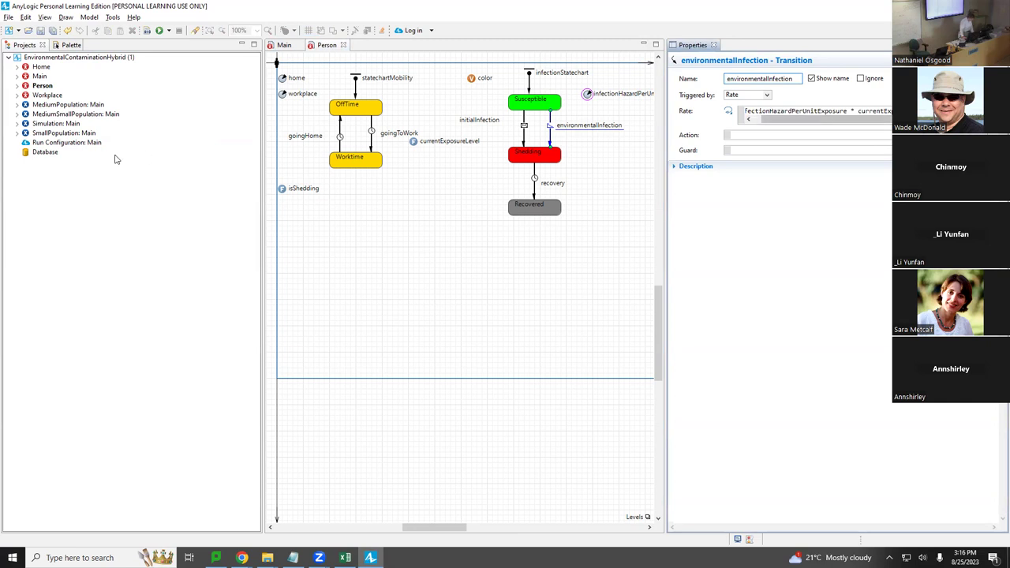
Step: Open the Workplace agent type to examine its PathogenReservoir stock-and-flow diagram
{"action": "left_click", "coordinate": [47, 95]}
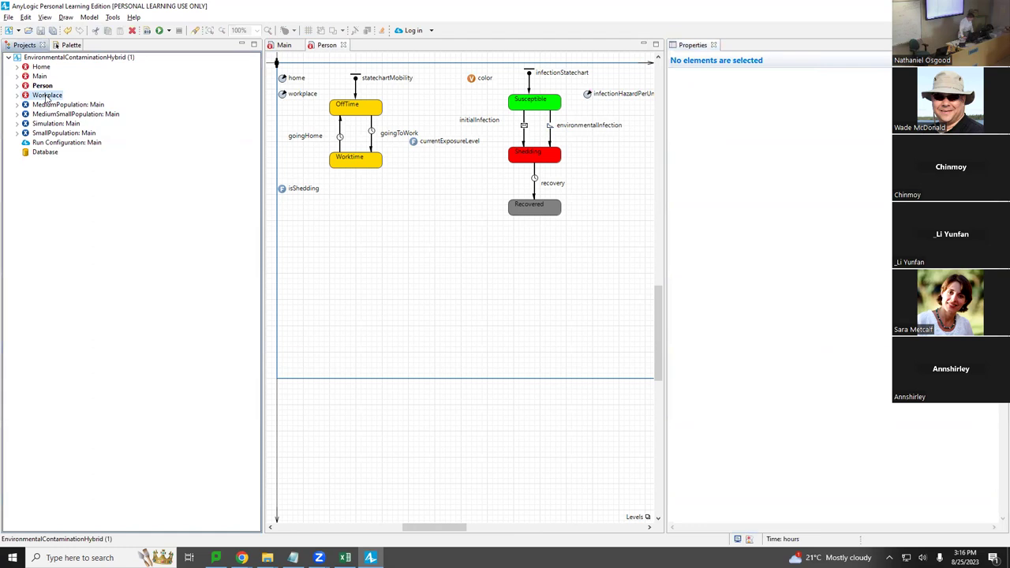
{"action": "double_click", "coordinate": [47, 96]}
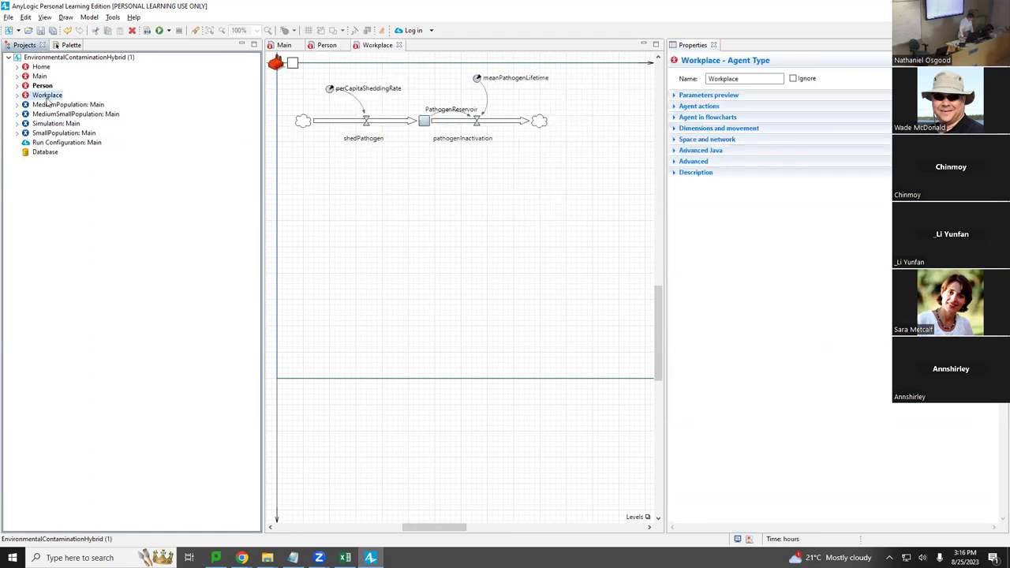